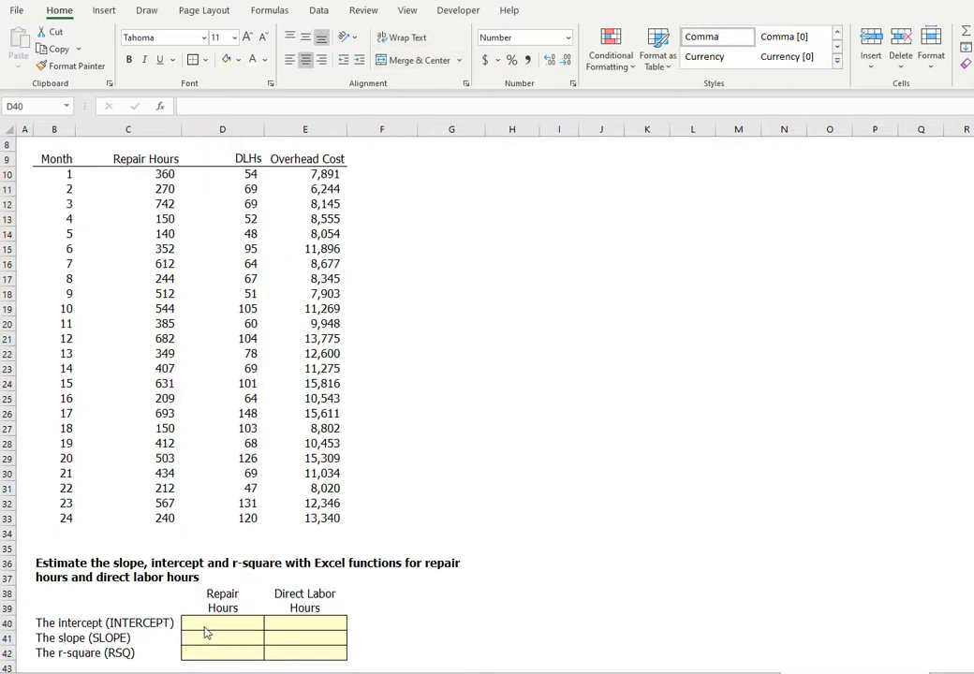
Enter an INTERCEPT formula in D40 with overhead cost E10:E33 as known y's and repair hours C10:C33 as known x's.
click(202, 625)
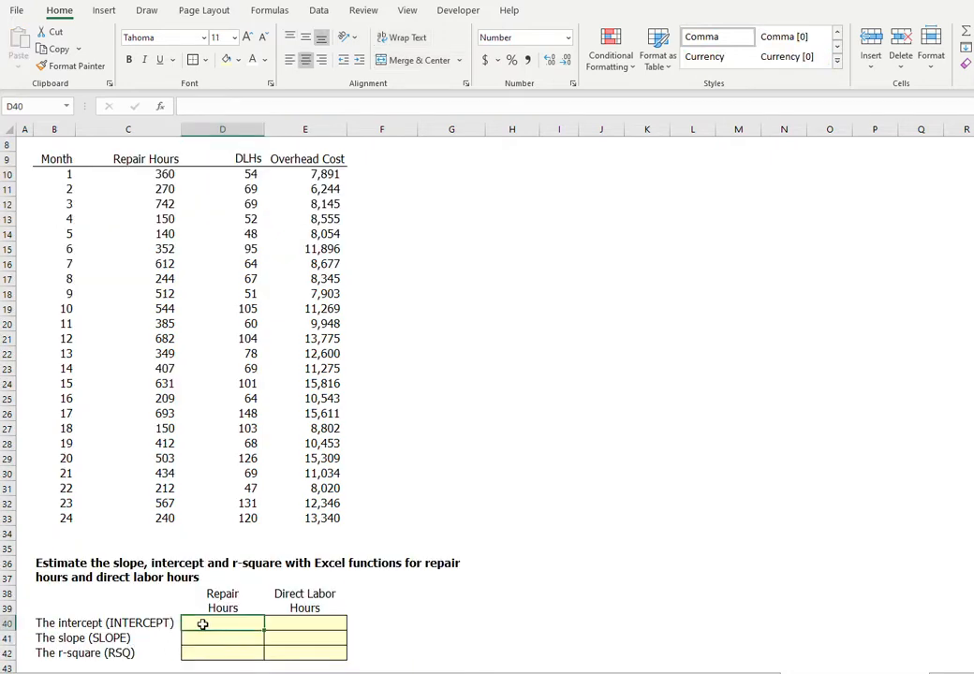
text(=)
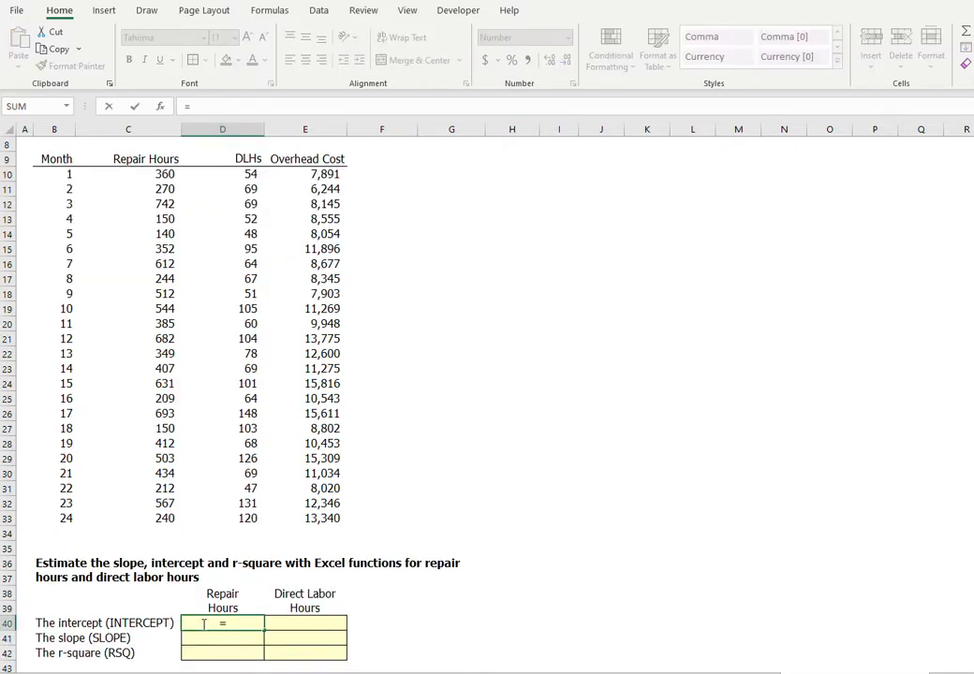
text(interc)
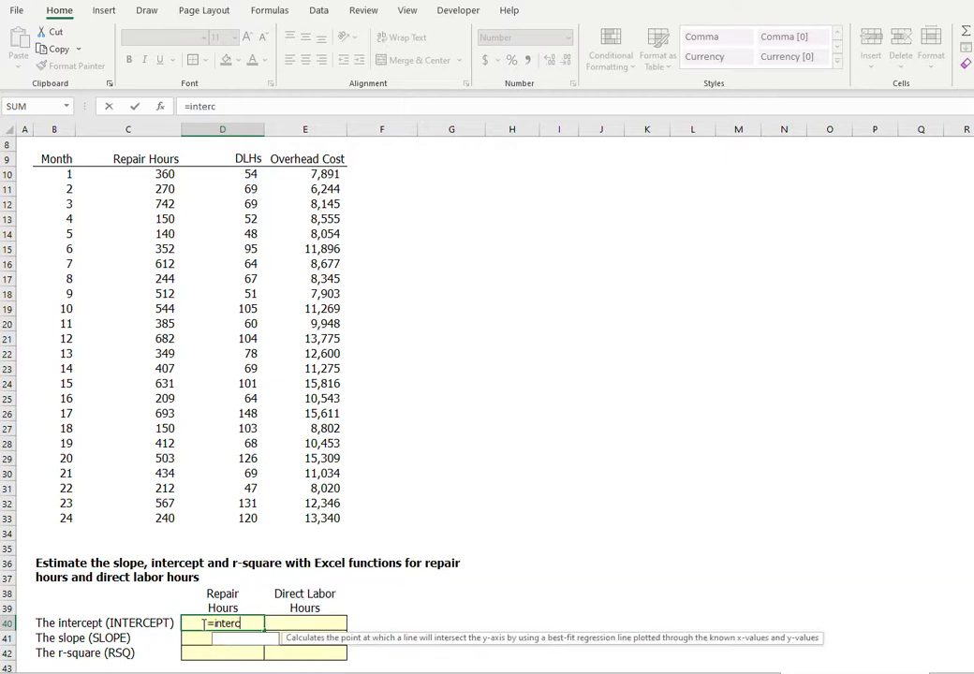
text(ept()
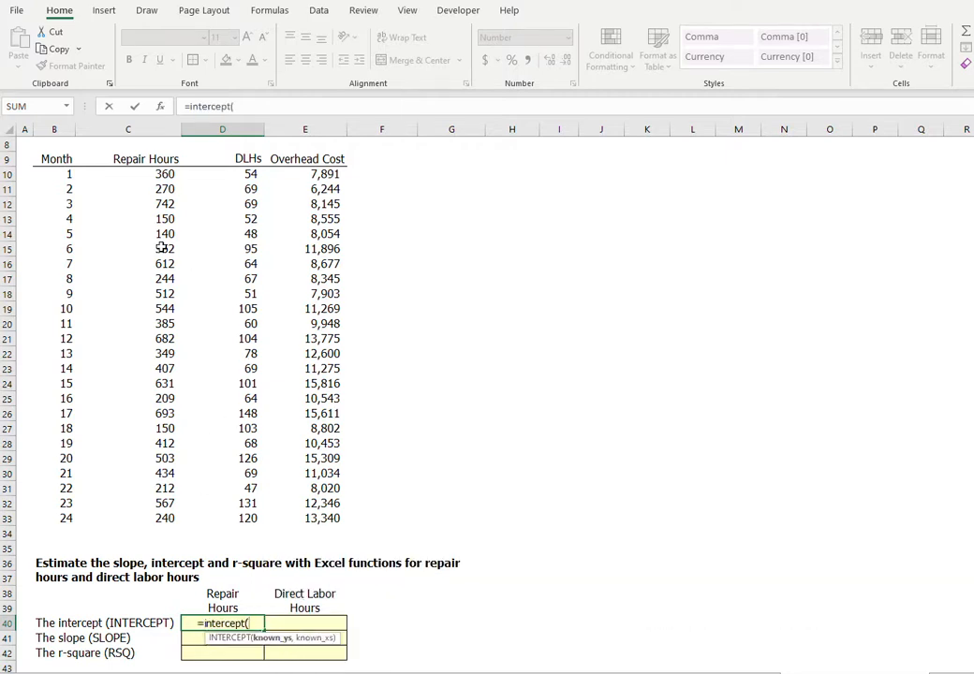
drag(309, 174, 310, 517)
text(,)
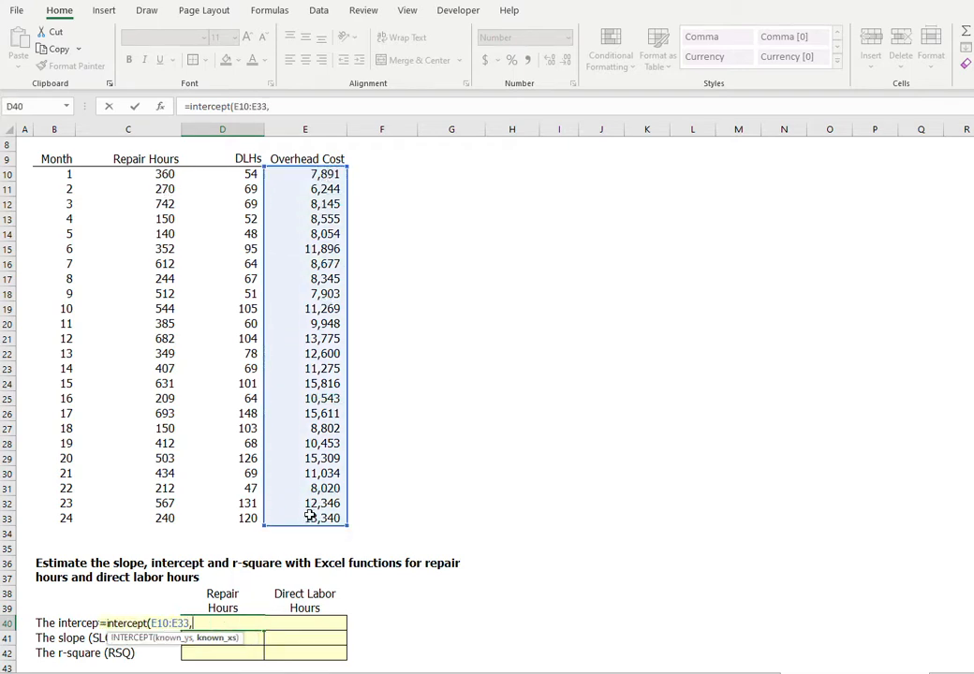
drag(147, 174, 124, 519)
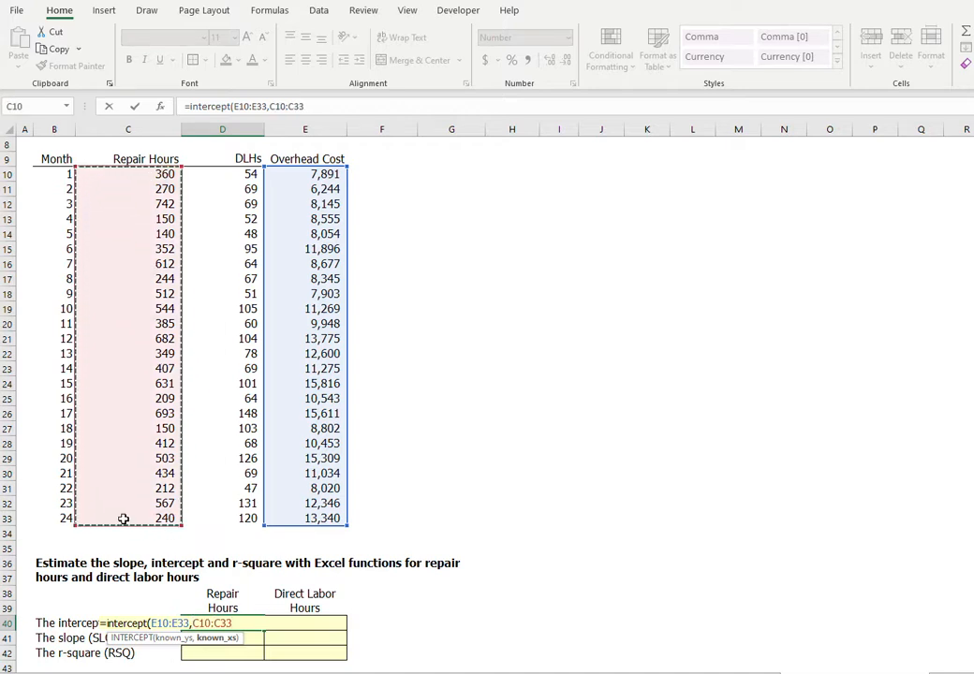
text())
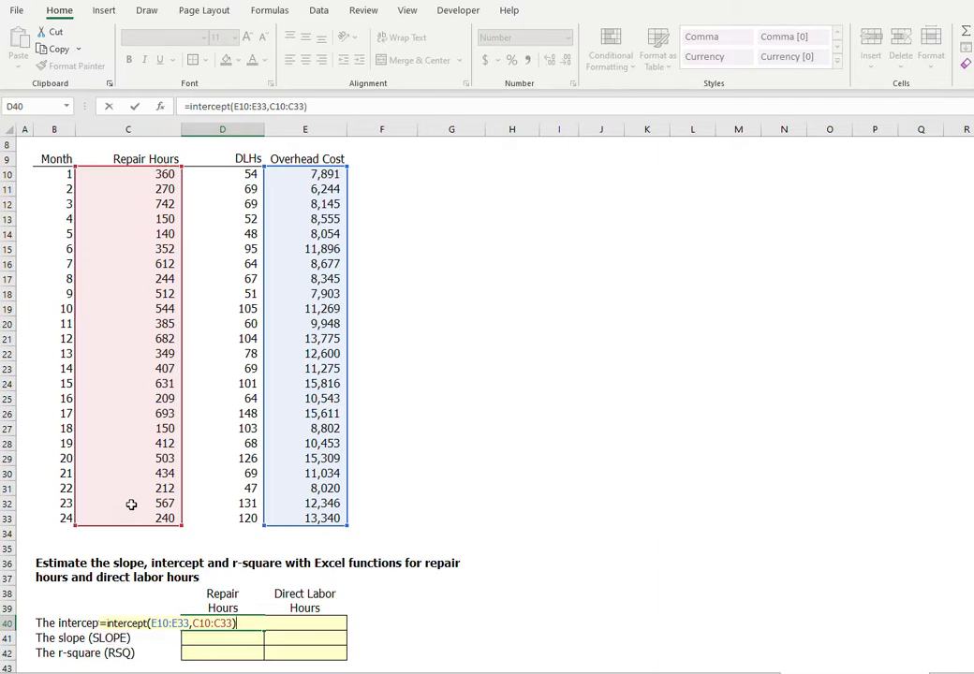
Make the overhead cost range in the INTERCEPT formula absolute as $E$10:$E$33 and commit the formula.
click(166, 623)
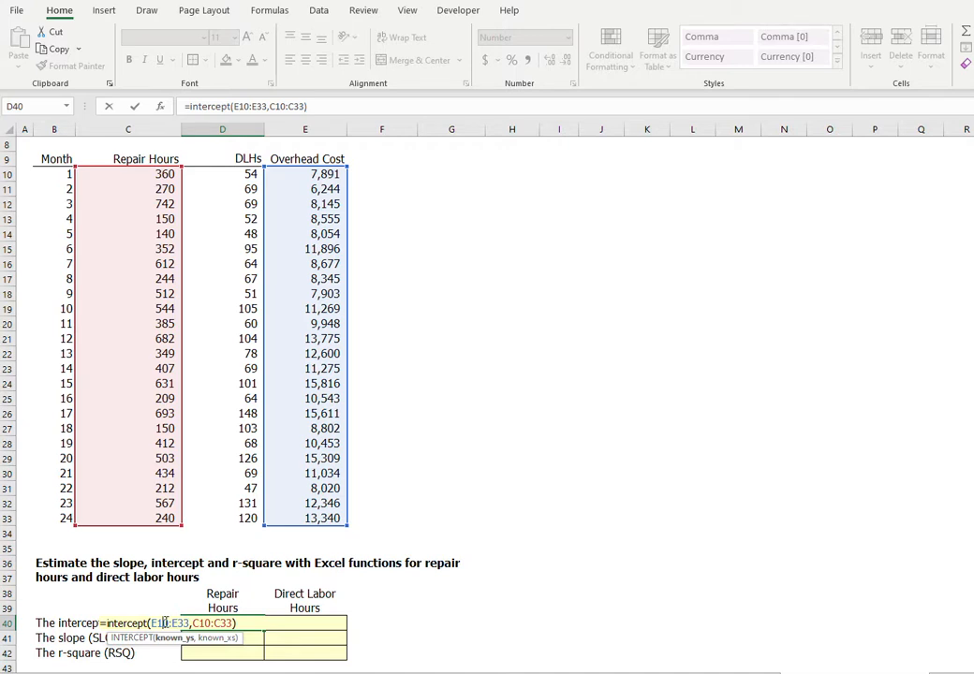
key(F4)
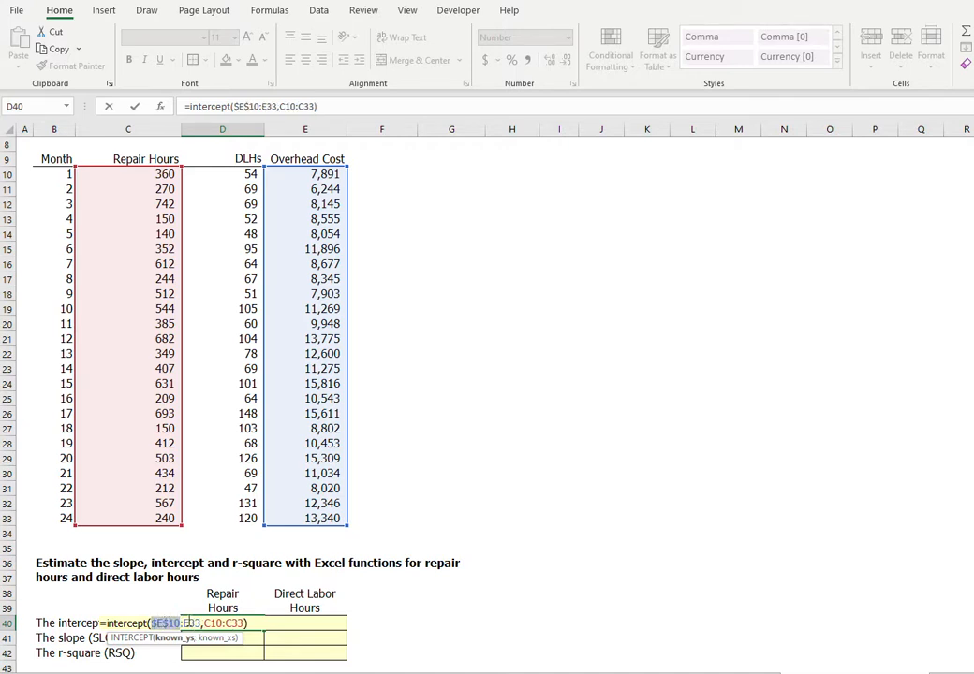
click(185, 623)
key(F4)
key(F4)
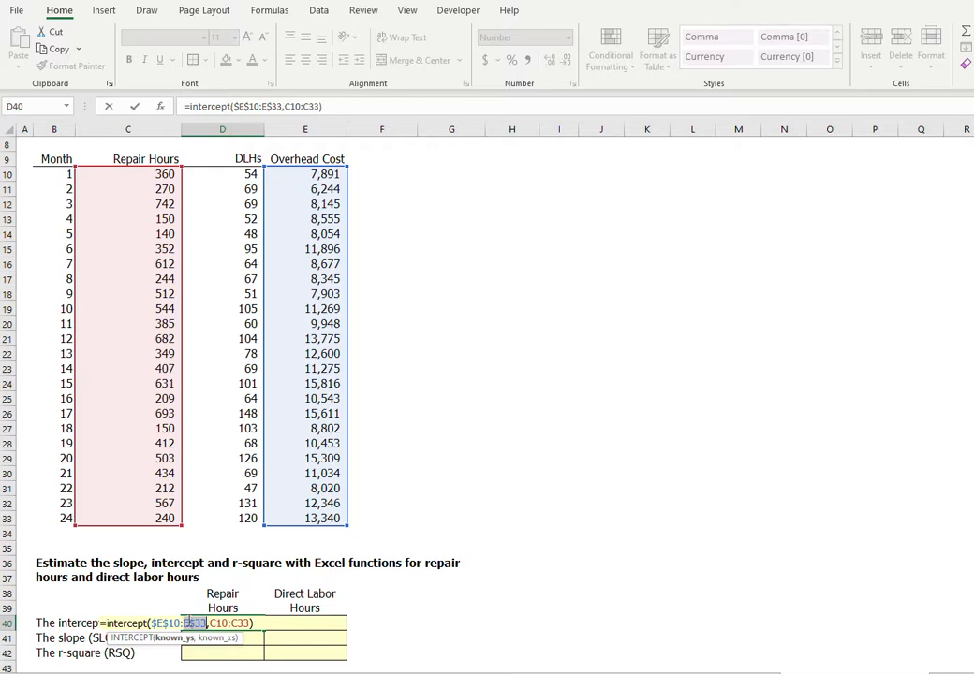
key(F4)
key(F4)
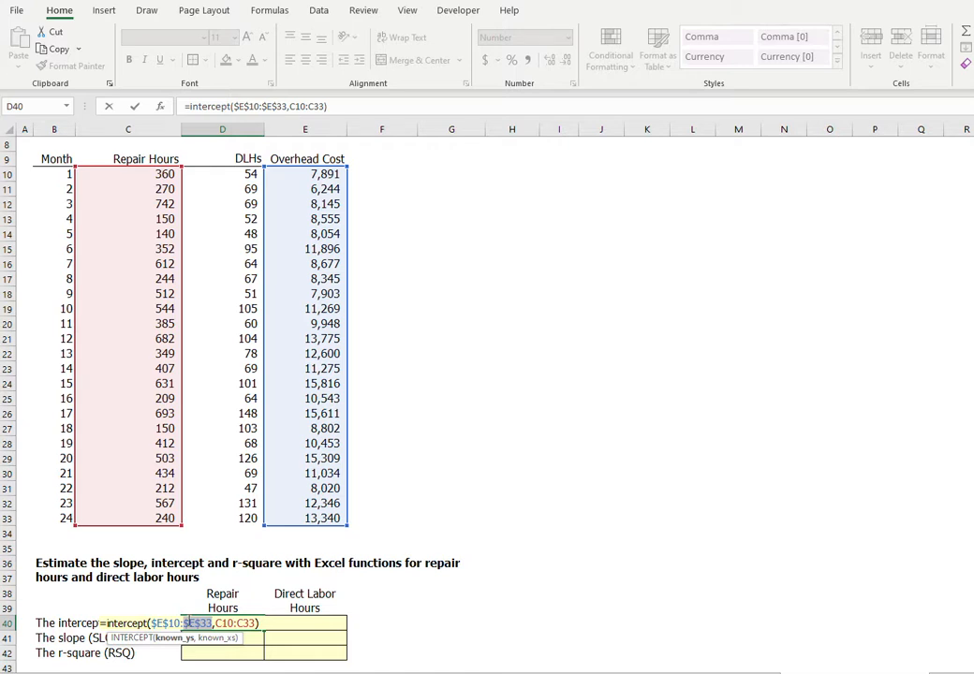
key(Return)
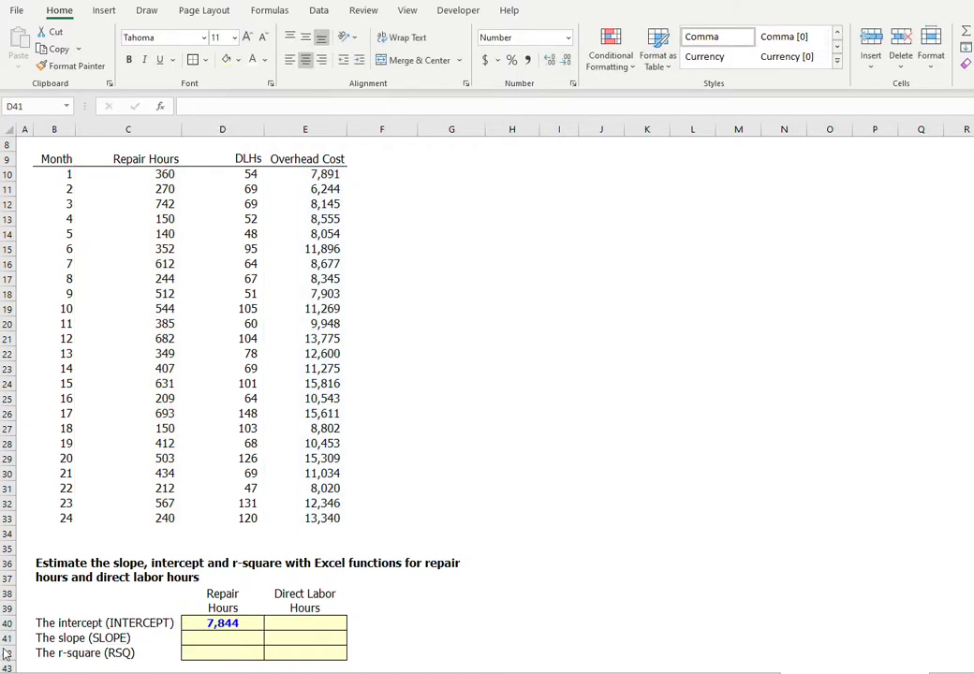
Enter a SLOPE function in D41 with overhead cost E10:E33 as known y's and repair hours C10:C33 as known x's.
text(=slope)
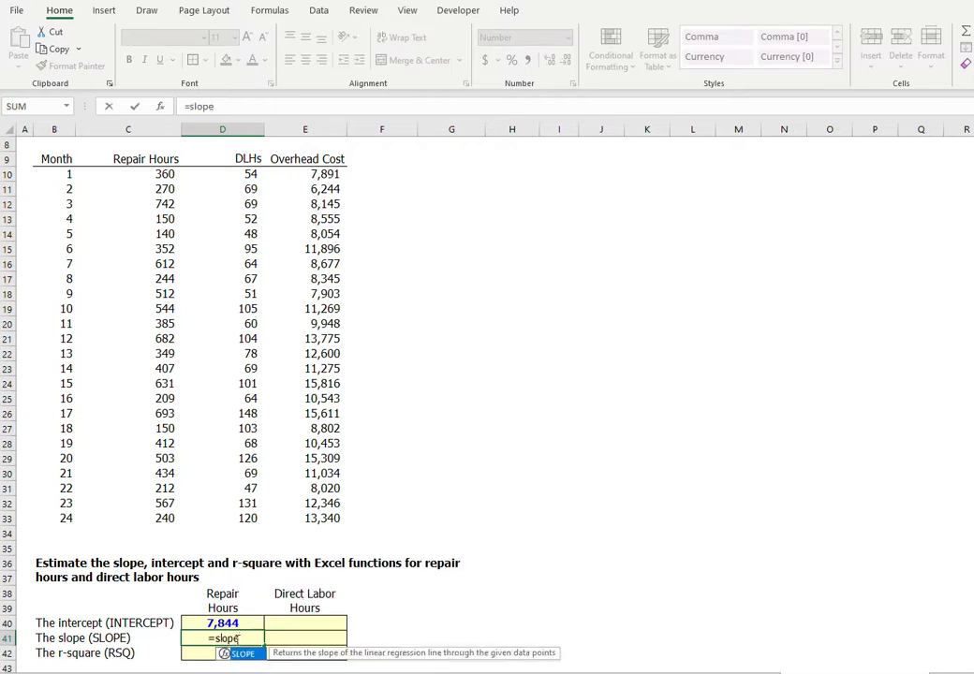
text(()
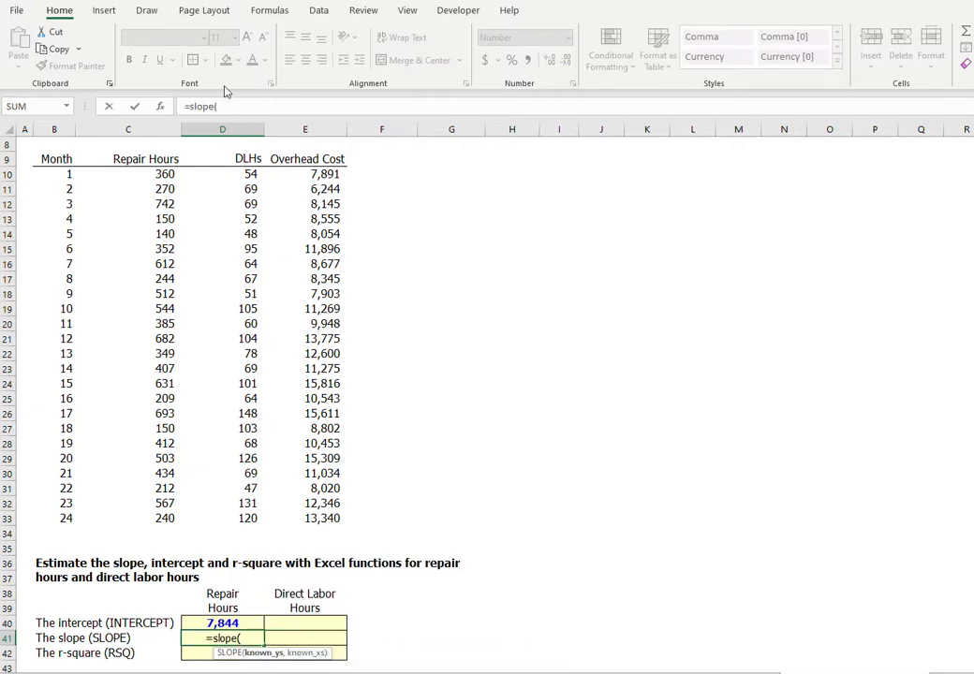
click(161, 107)
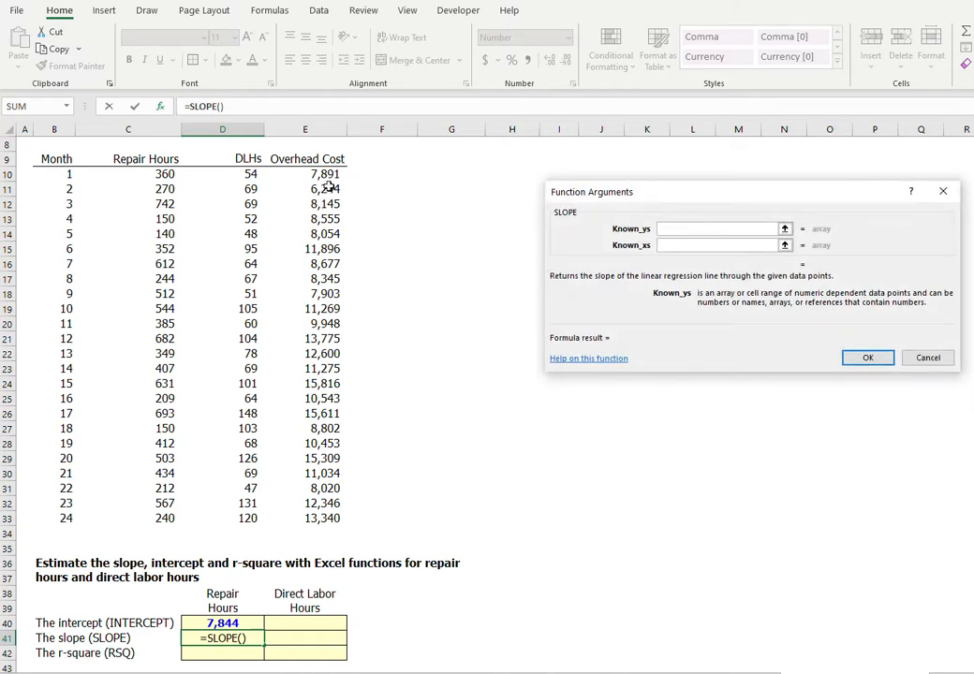
drag(322, 175, 318, 518)
key(Tab)
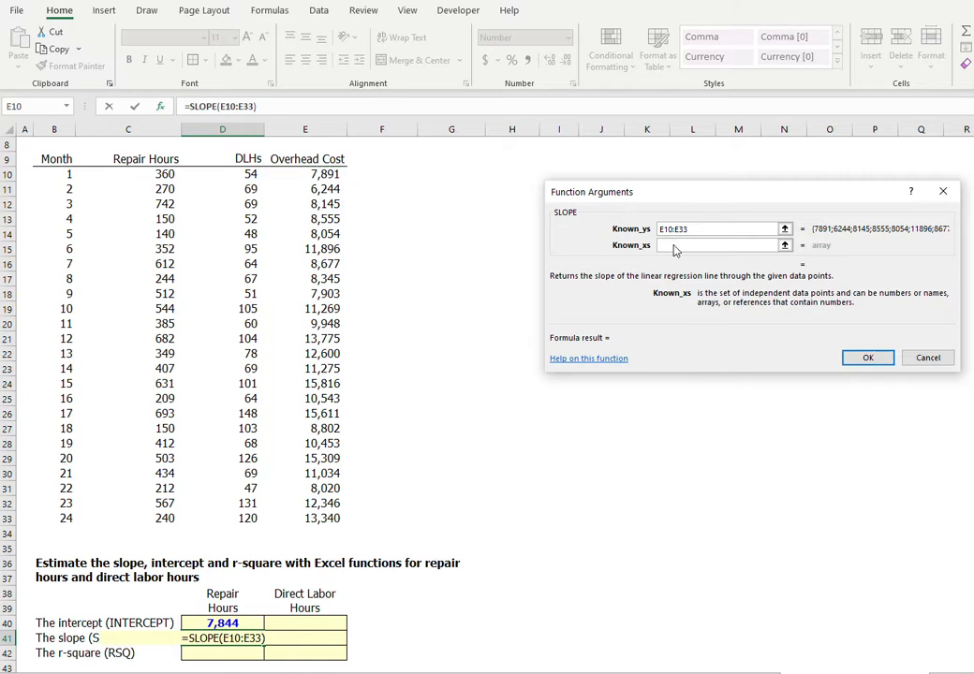
drag(137, 177, 137, 517)
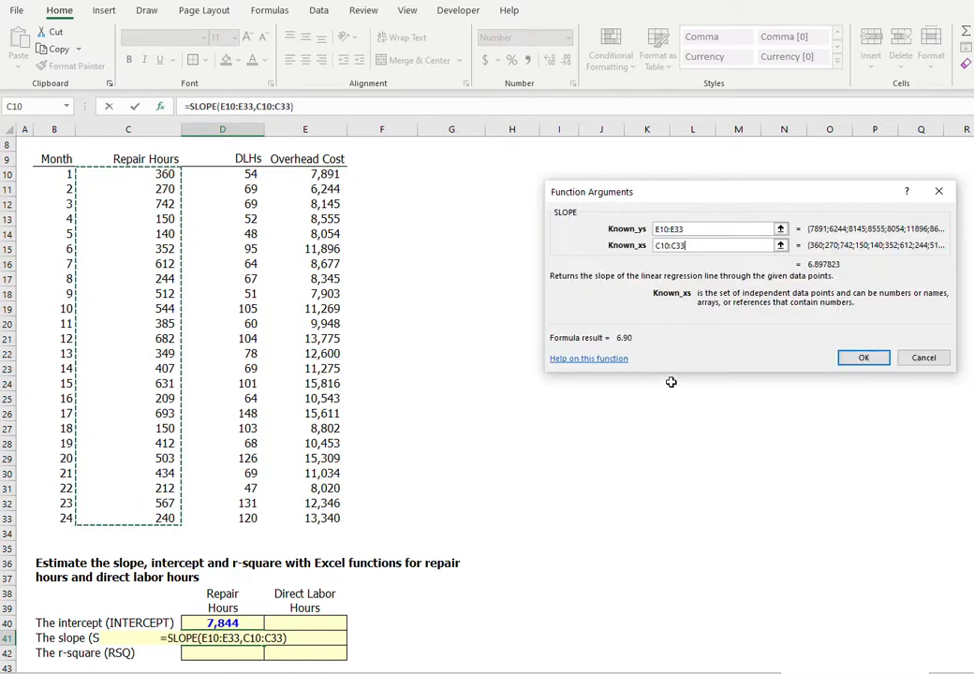
click(818, 357)
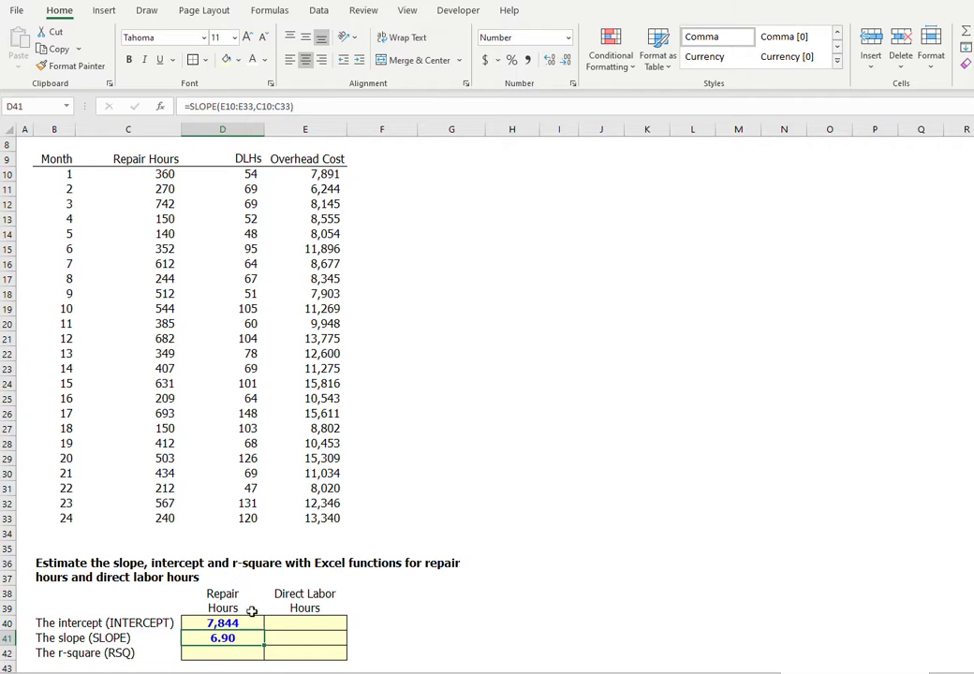
Make the overhead cost range in D41's SLOPE formula absolute as $E$10:$E$33.
click(246, 106)
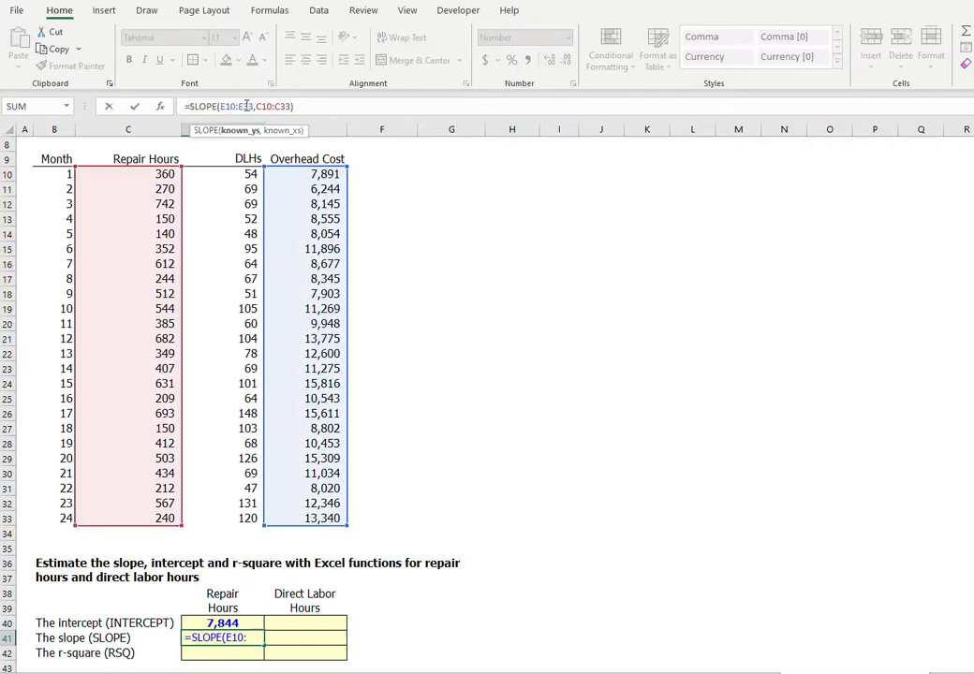
key(F4)
click(260, 106)
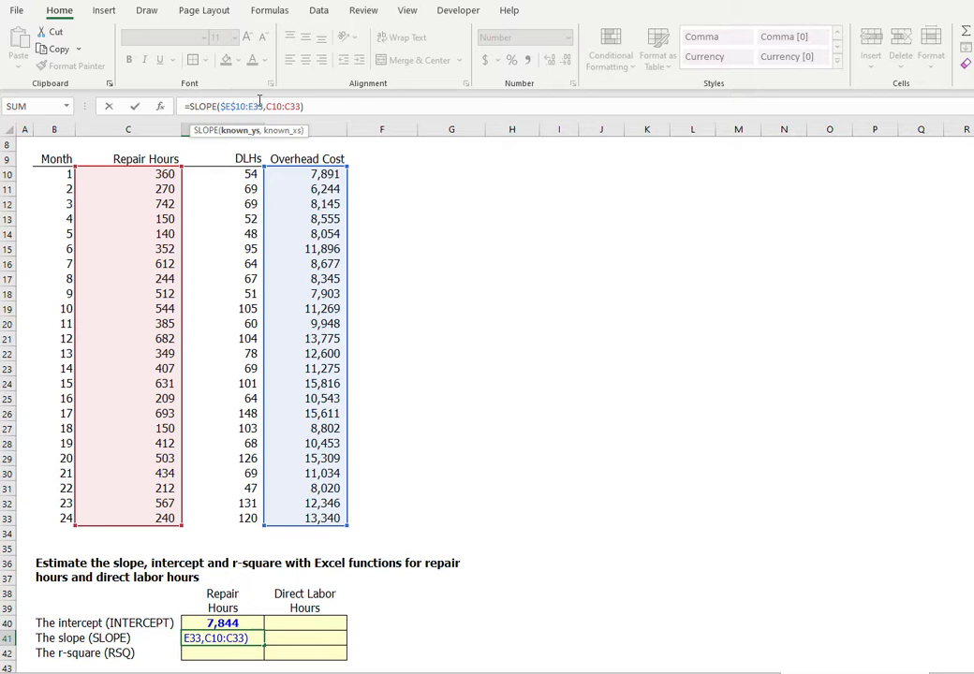
key(F4)
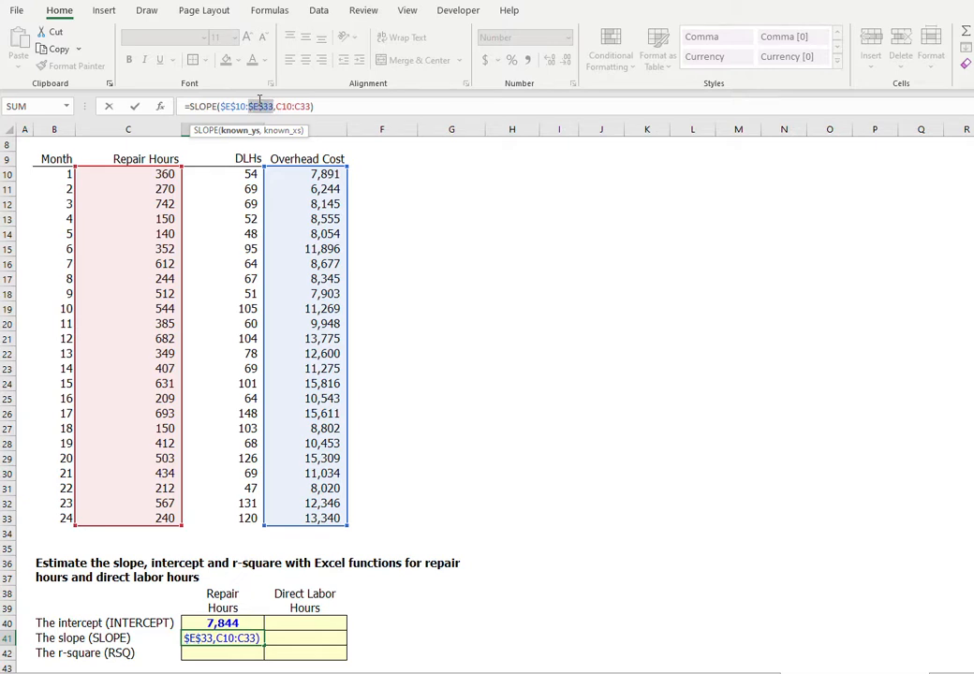
key(Return)
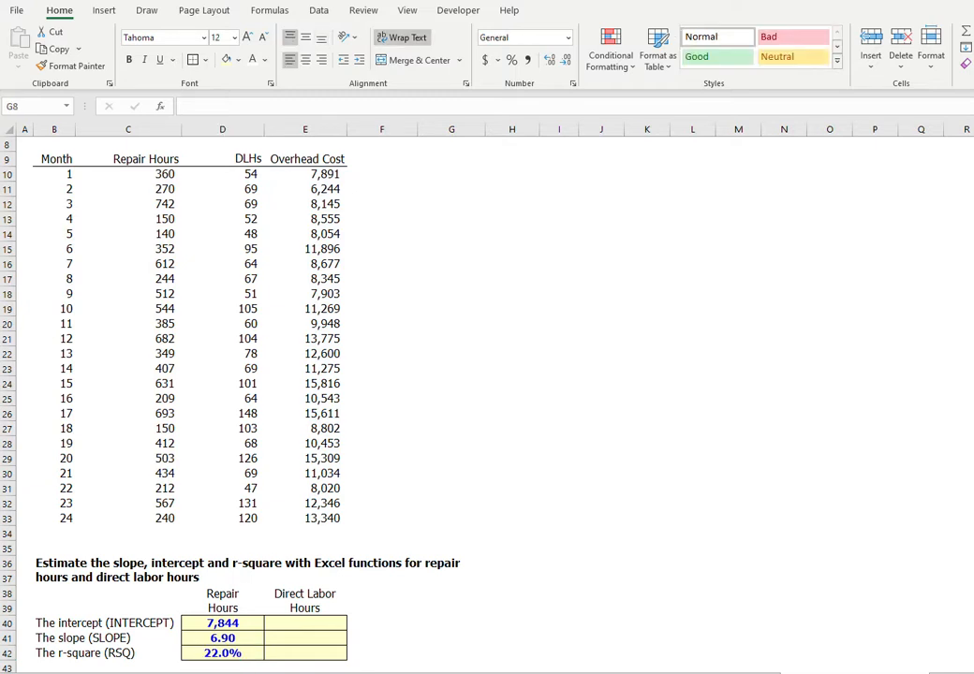
Copy the intercept, slope and r-square formulas in D40:D42 across to the Direct Labor Hours column and check both r-square cells.
click(225, 623)
drag(225, 622, 226, 648)
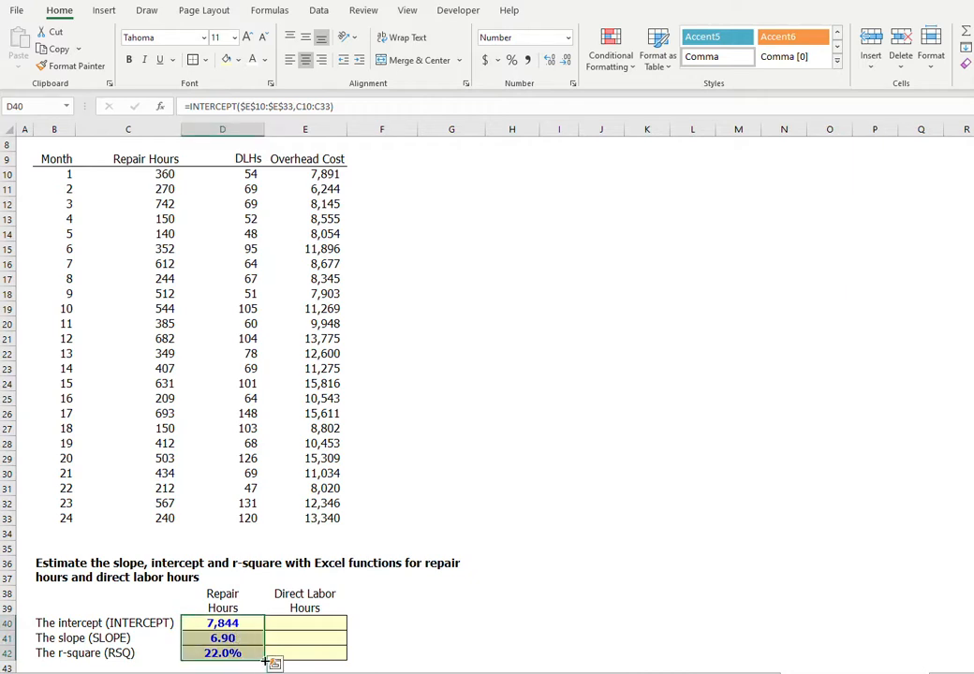
drag(266, 661, 333, 653)
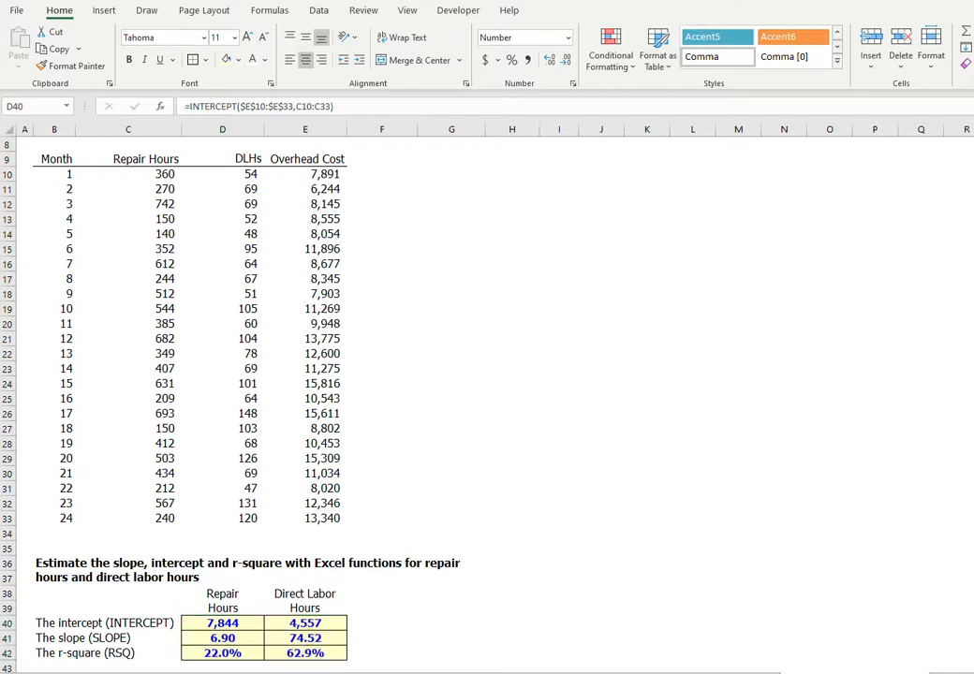
click(323, 655)
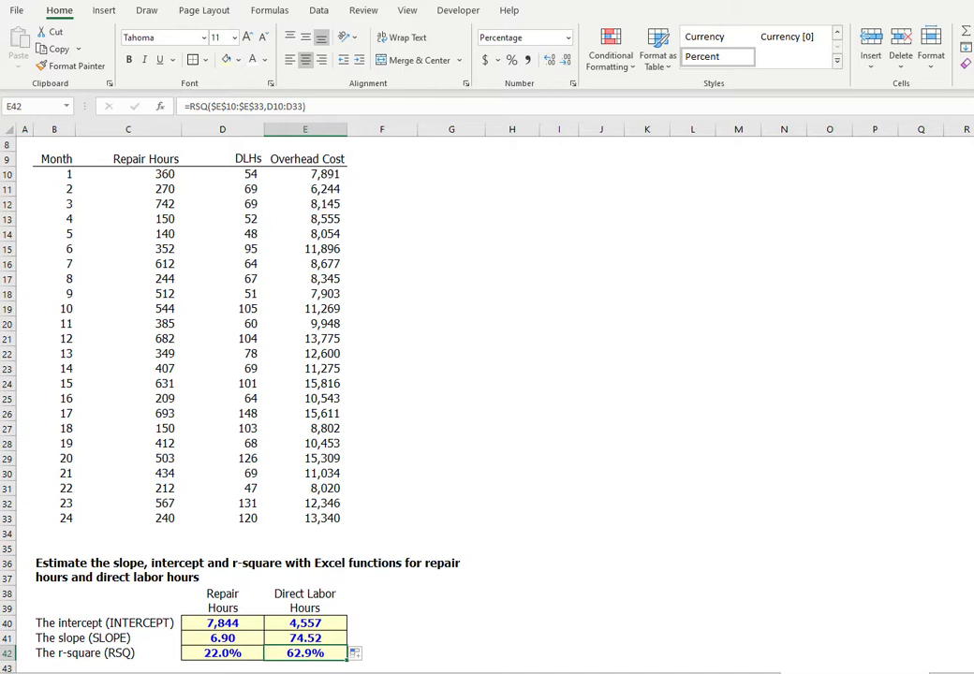
click(225, 653)
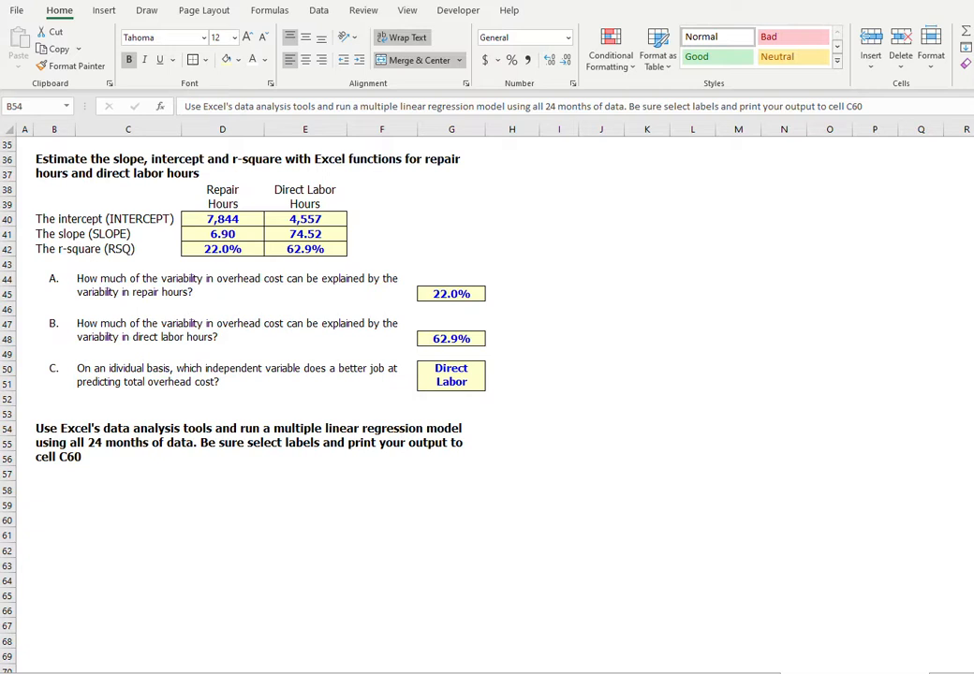
Start a Regression analysis with the Overhead Cost column including its header, $E$9:$E$33, as the Y range.
click(80, 461)
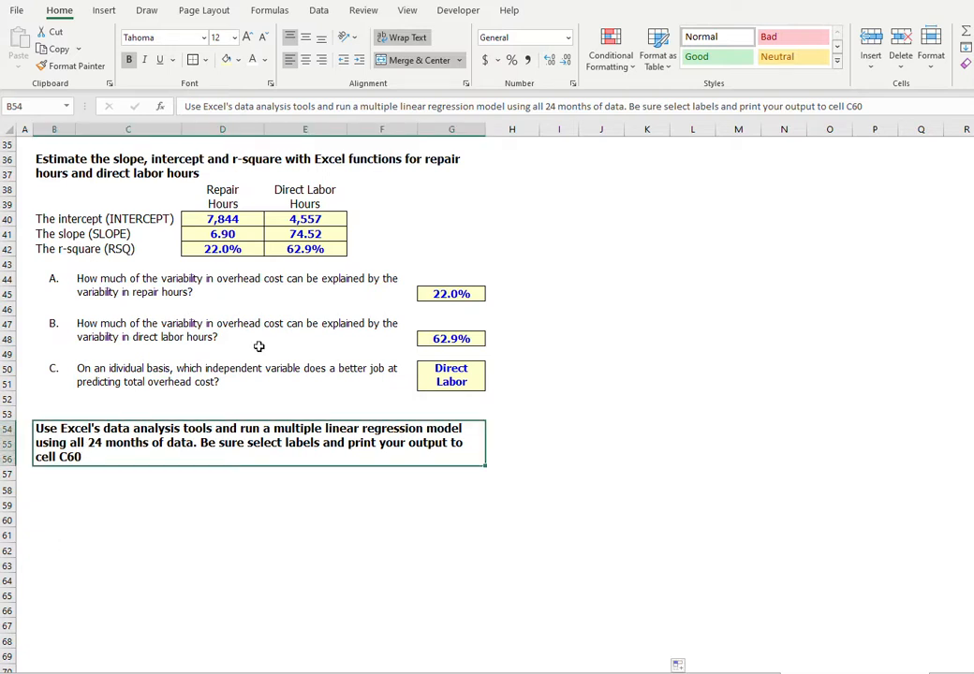
click(318, 9)
click(781, 31)
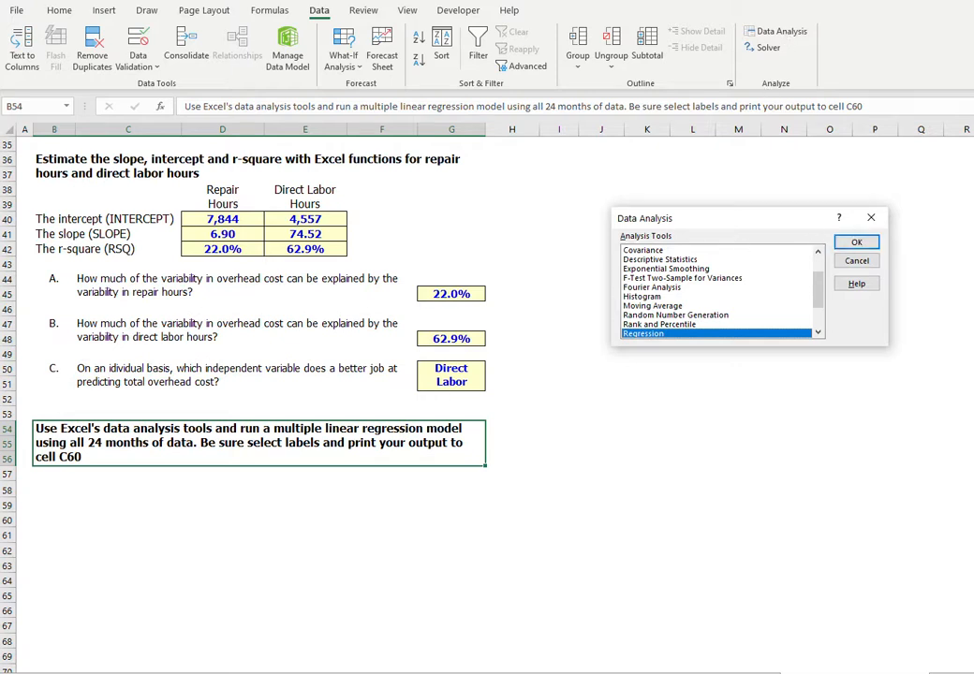
click(856, 243)
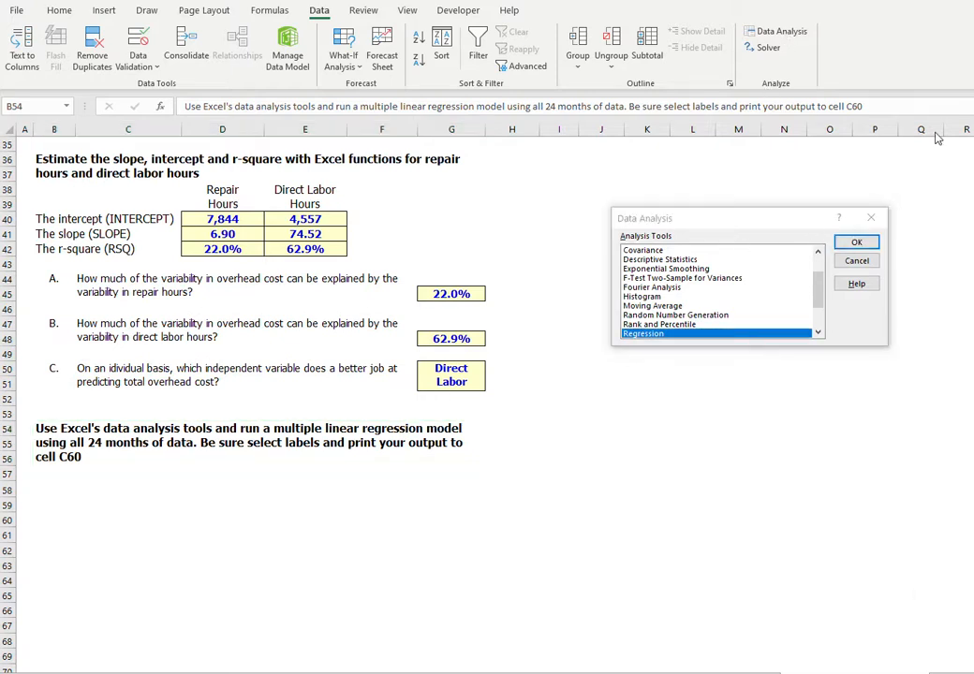
click(852, 244)
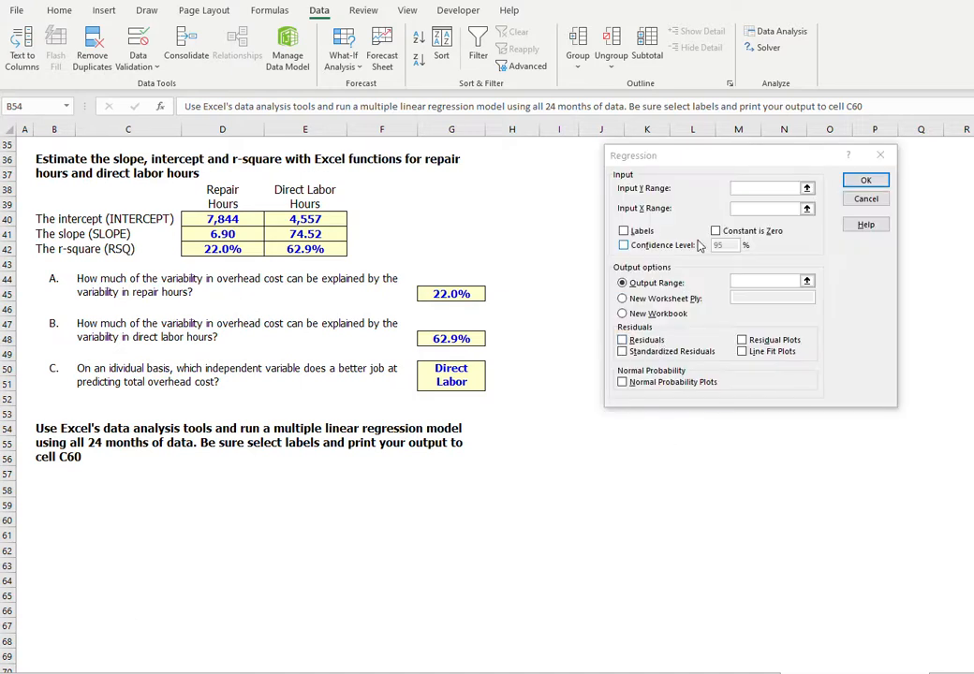
scroll(498, 222, up, 9)
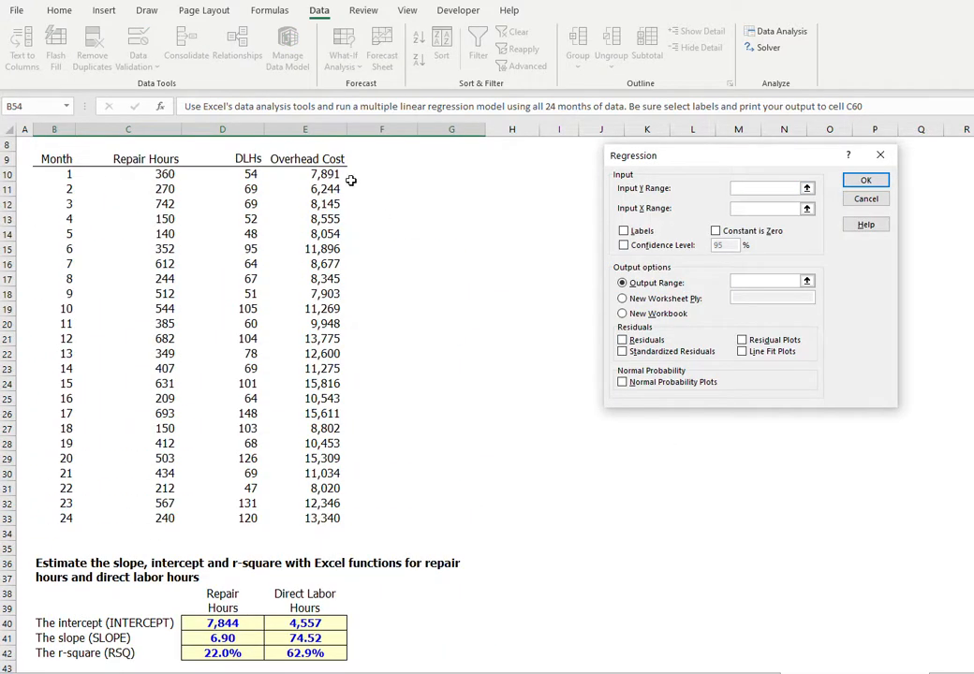
drag(324, 161, 308, 517)
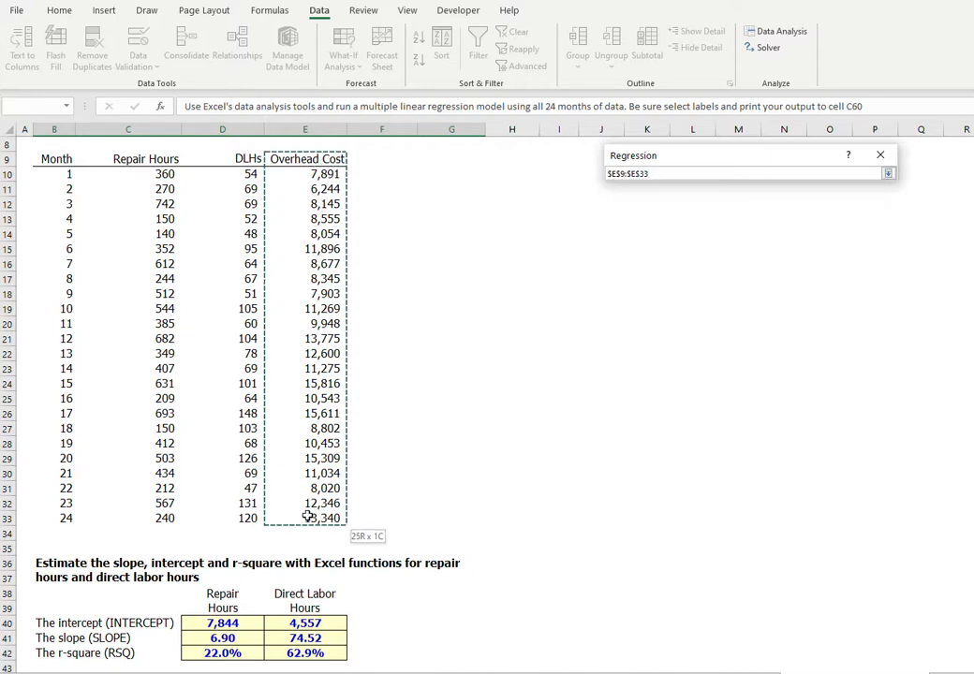
drag(309, 517, 309, 517)
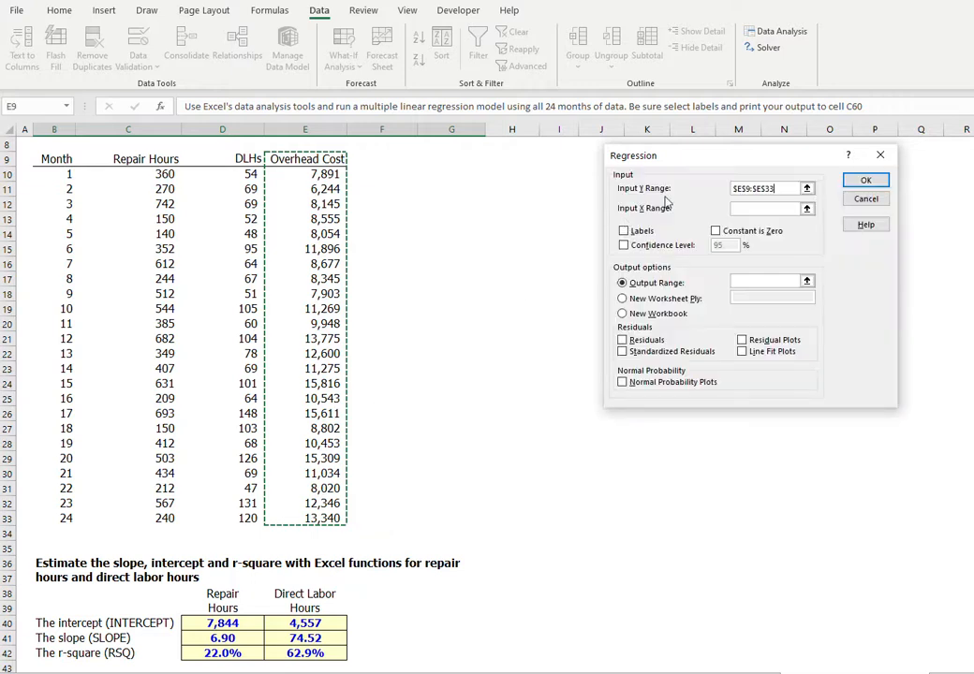
Set the regression's X range to $C$9:$D$33, covering Repair Hours and DLHs with headers, enable Labels and set the output range to C60.
click(750, 210)
drag(152, 161, 208, 515)
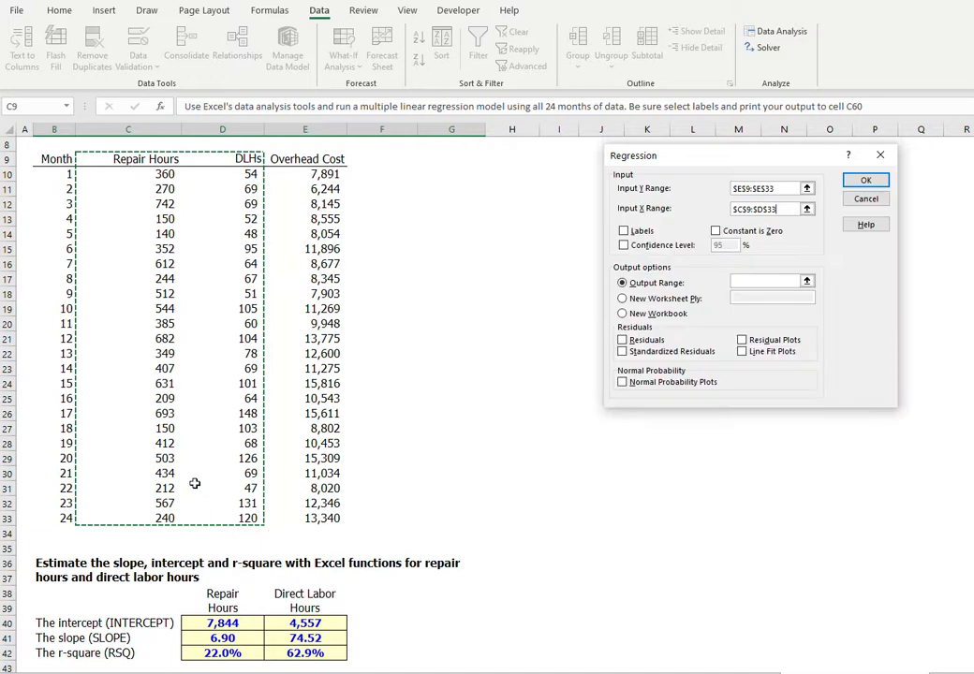
click(625, 230)
click(751, 280)
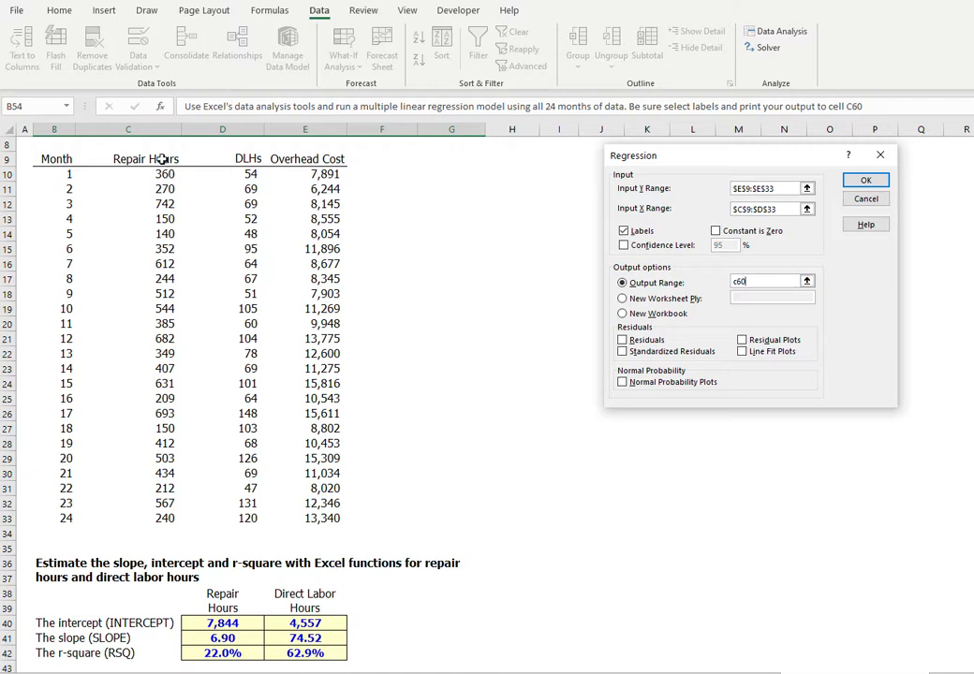
drag(161, 159, 210, 516)
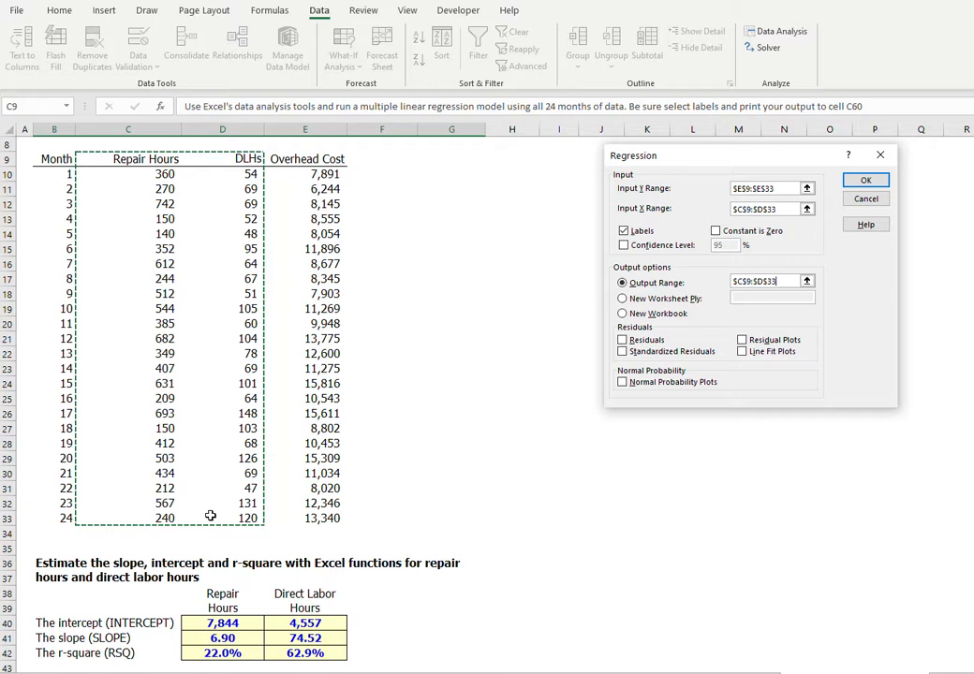
drag(140, 159, 136, 511)
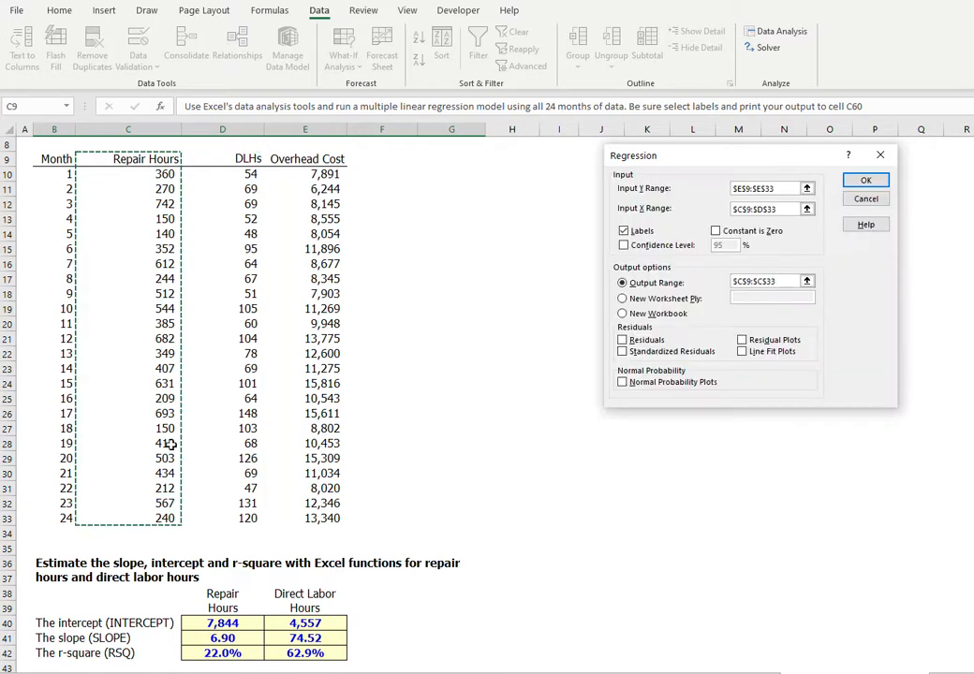
drag(325, 160, 319, 513)
Replace the output range with C60 and run the regression.
drag(786, 281, 698, 285)
text(c60)
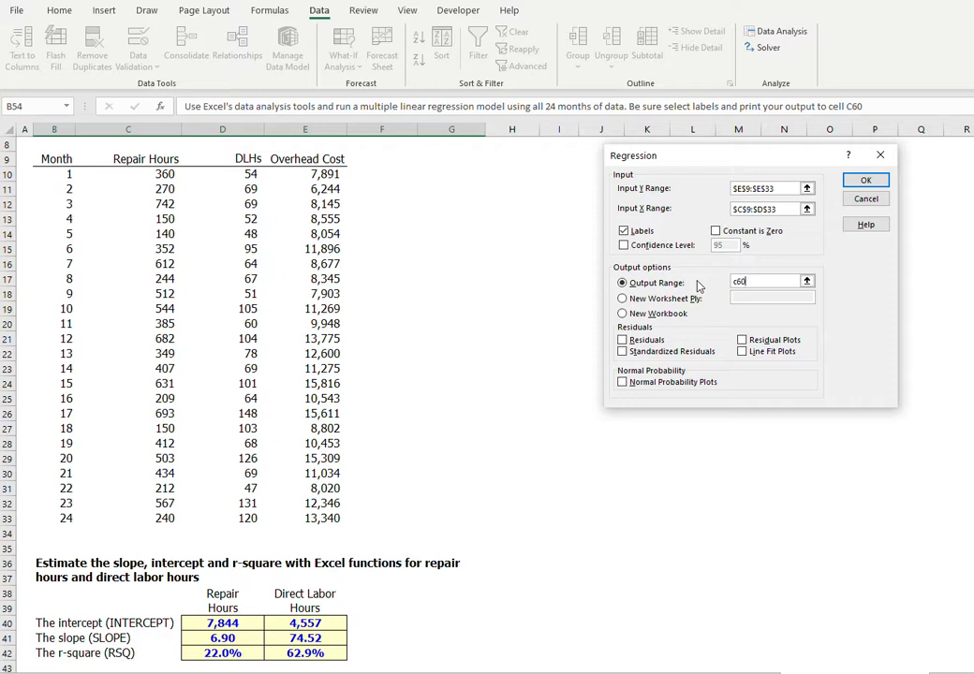
click(867, 182)
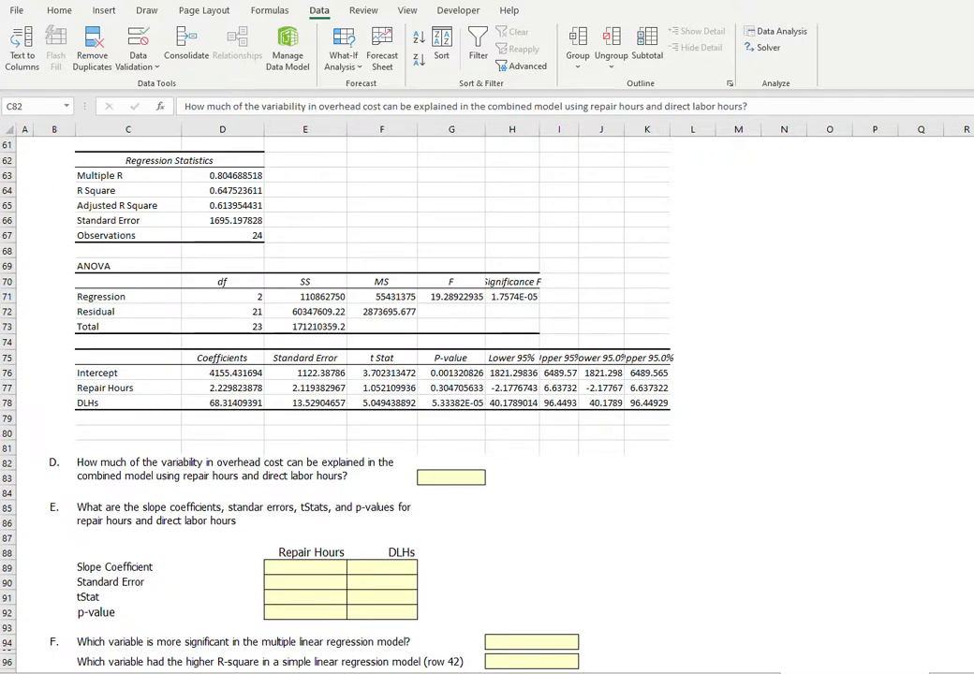
Answer question D by linking G83 to the combined model's R Square in D64.
click(150, 463)
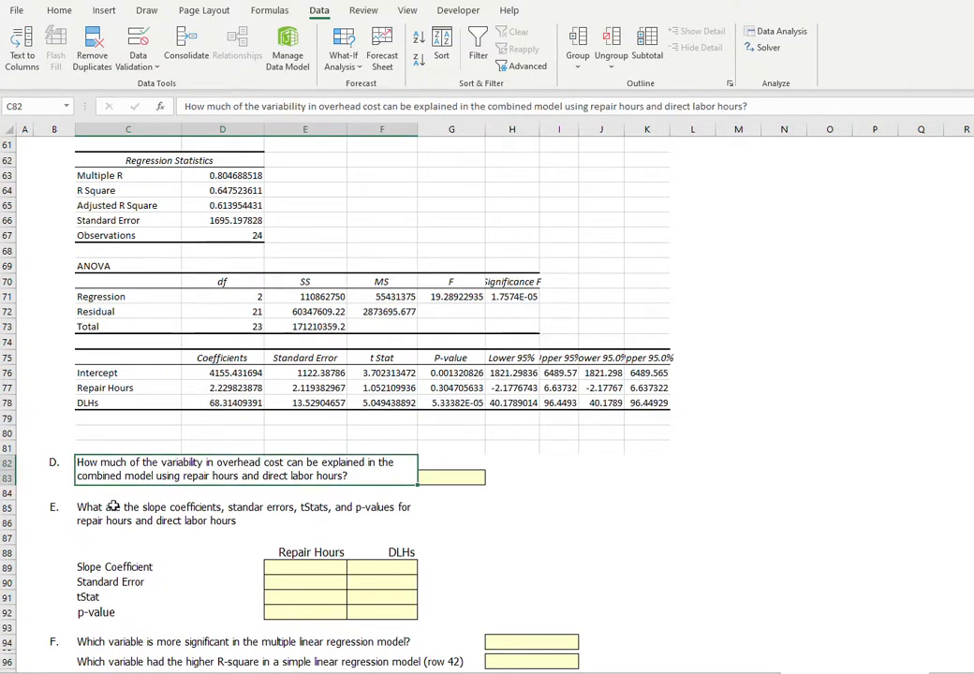
click(466, 480)
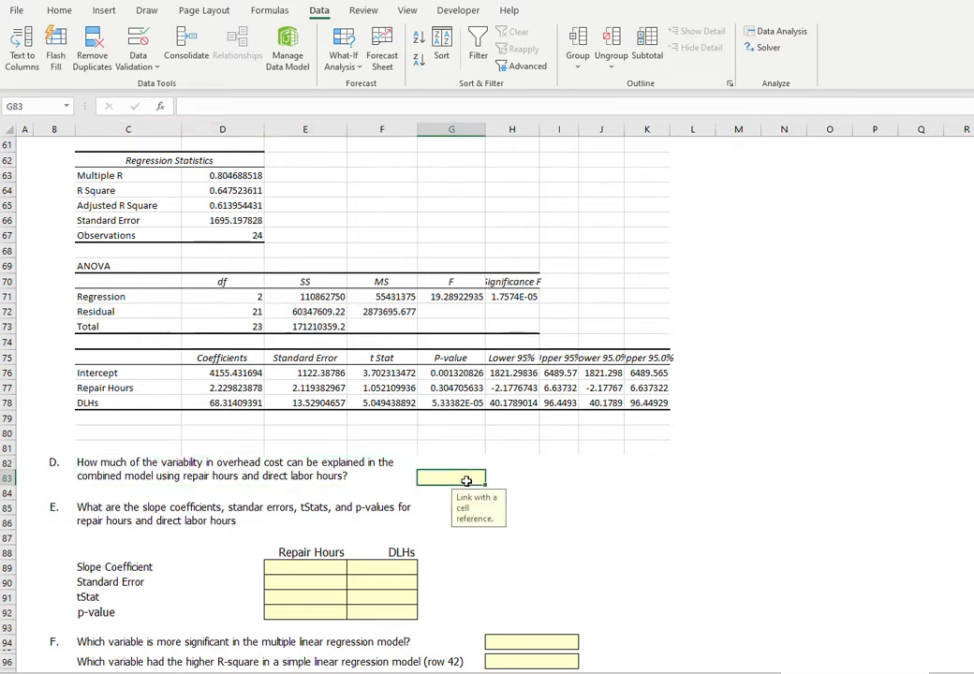
text(=)
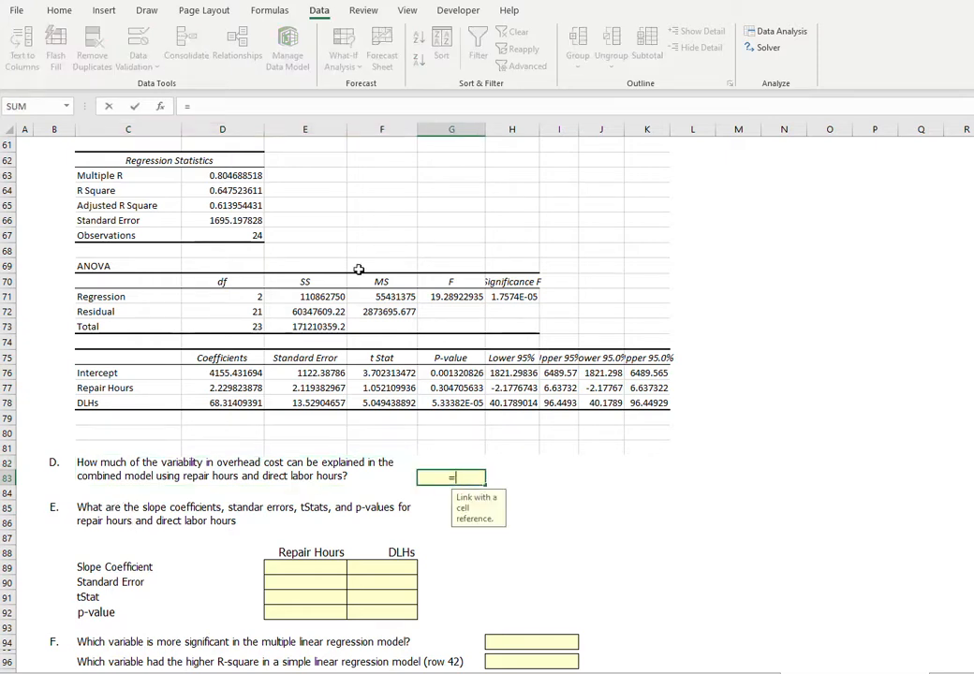
click(258, 191)
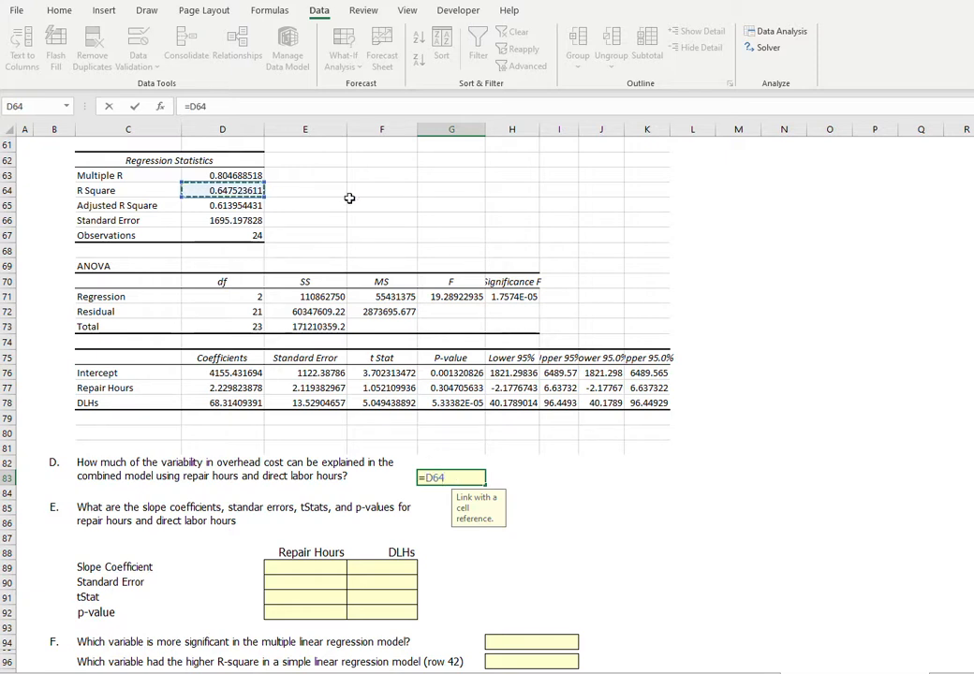
key(Return)
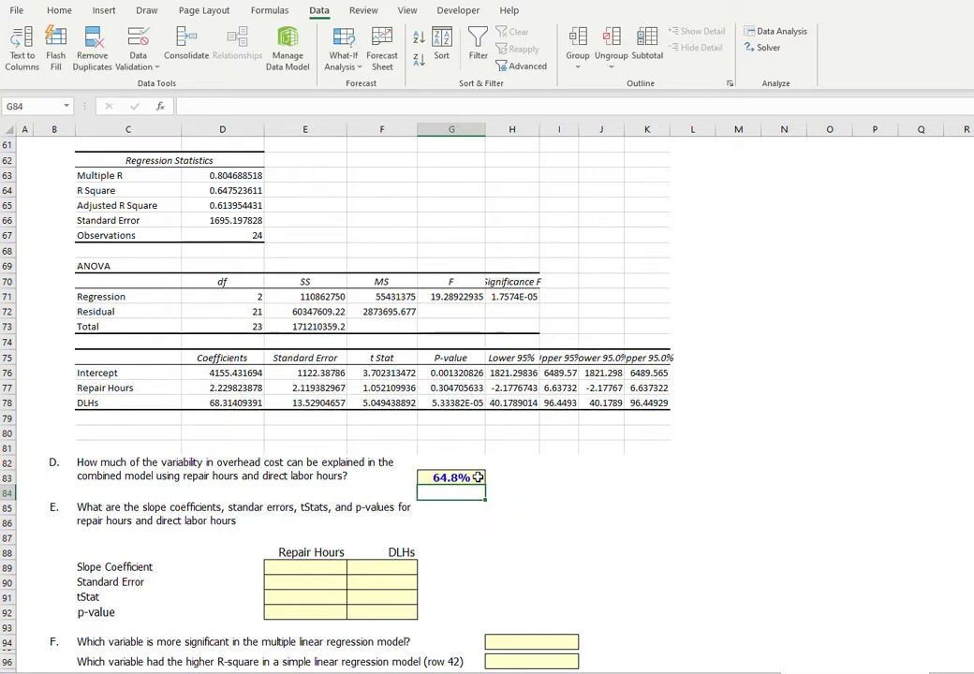
Link the Repair Hours slope coefficient in E89 to D77 and its standard error in E90 to E77.
click(311, 567)
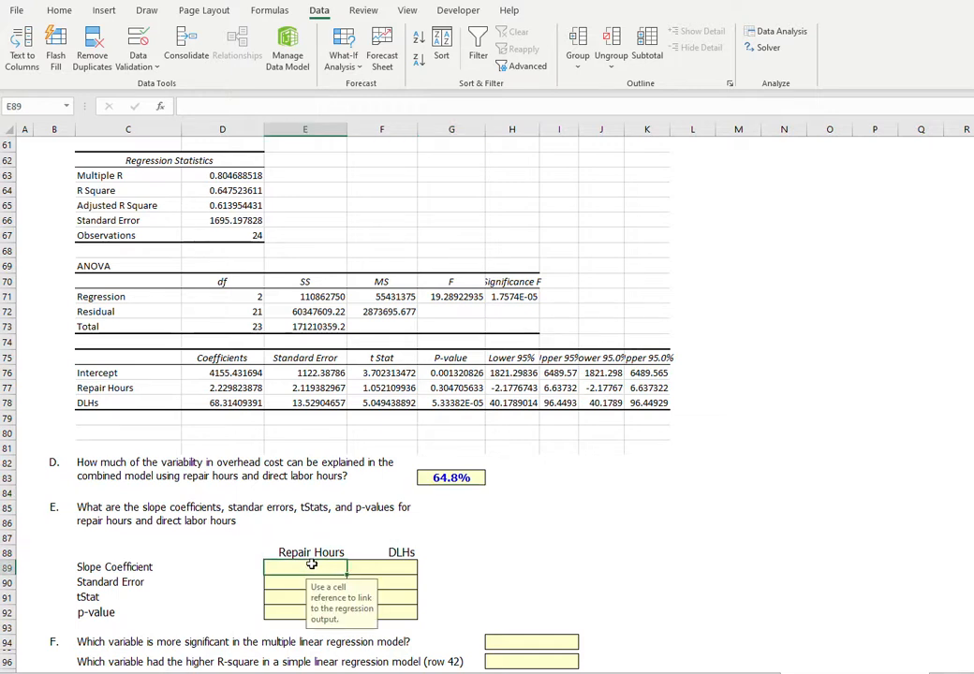
text(=)
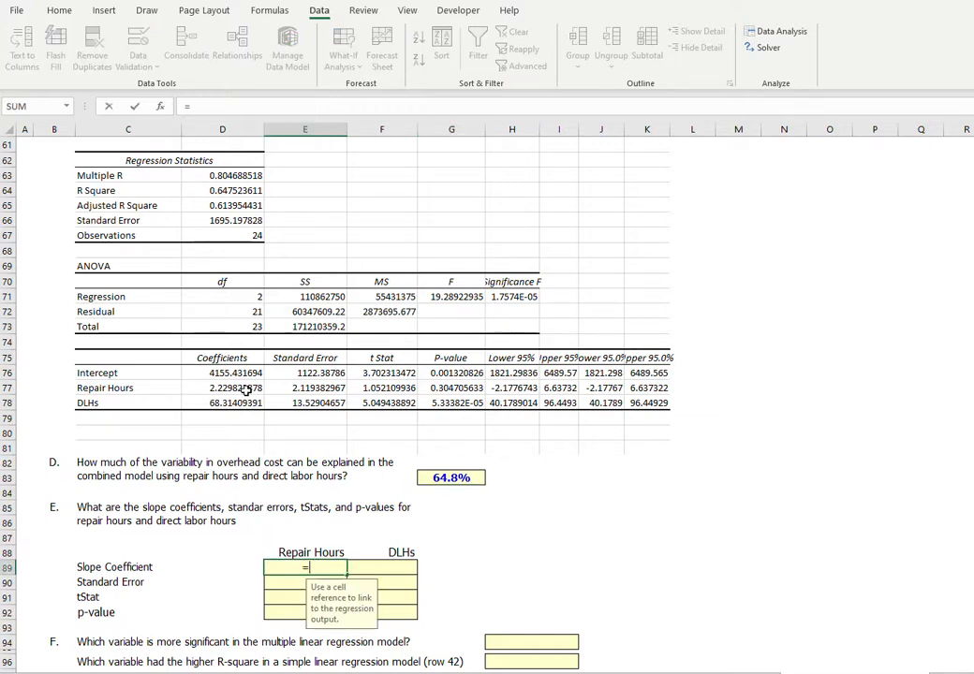
click(230, 388)
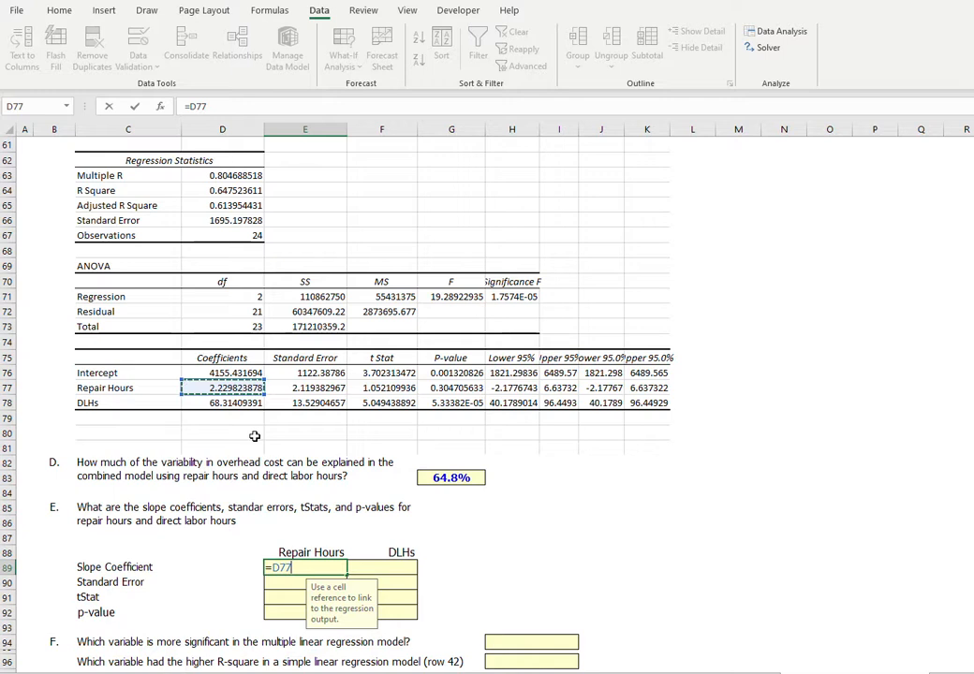
key(Return)
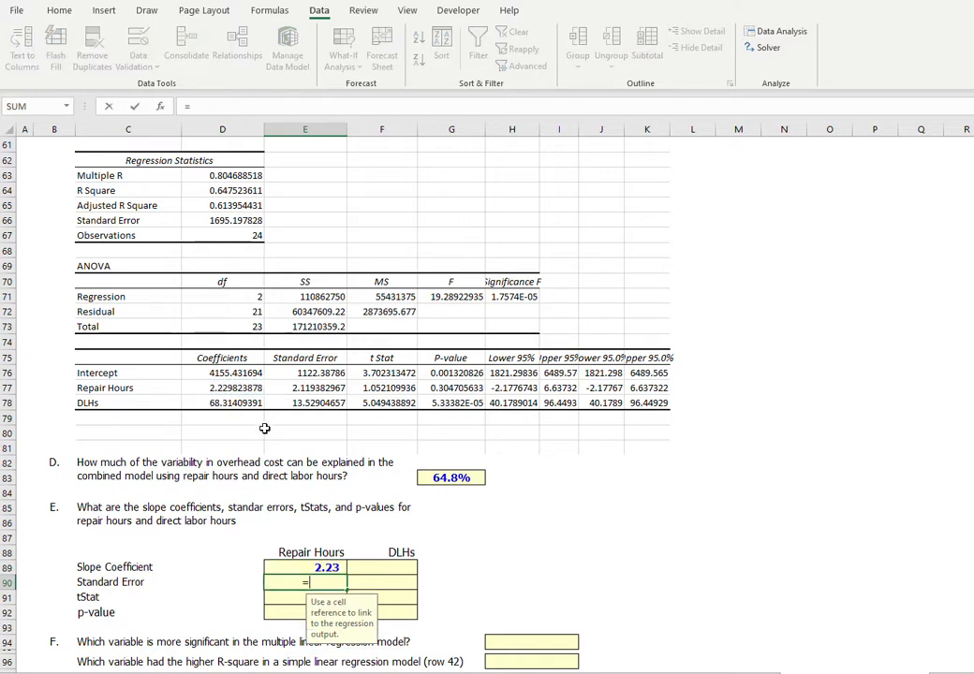
text(=)
click(338, 387)
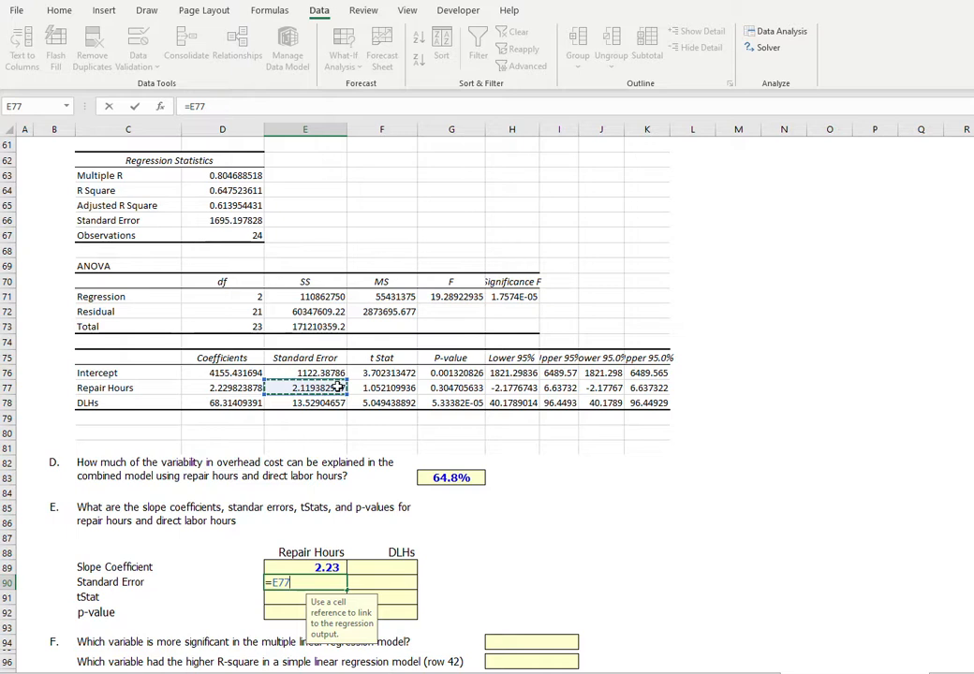
key(Return)
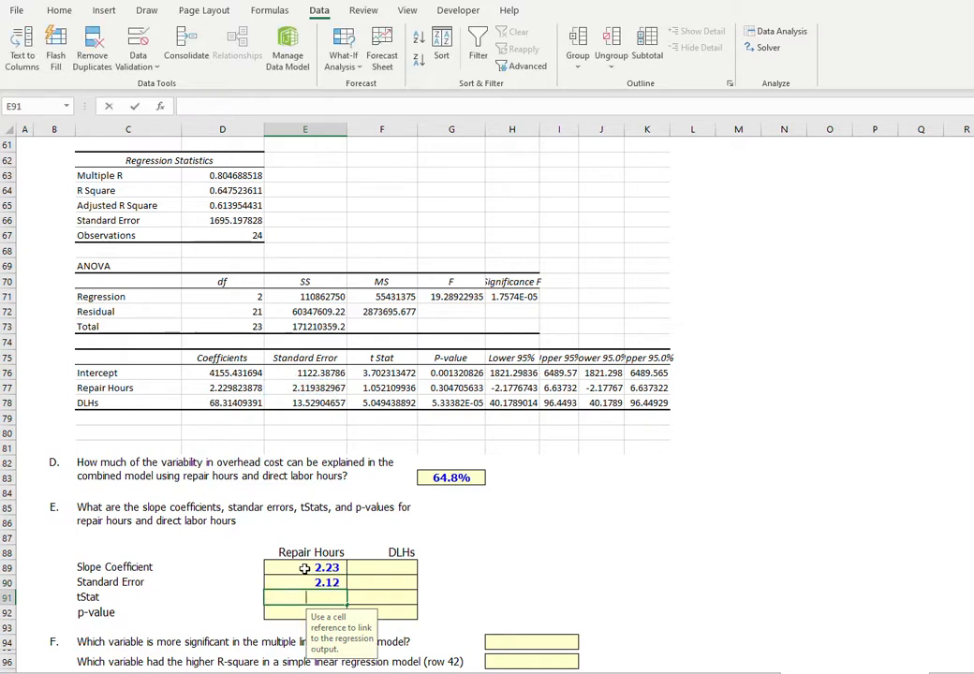
Calculate the Repair Hours tStat in E91 by dividing the slope coefficient by the standard error, =E89/E90.
text(=)
click(304, 569)
text(/)
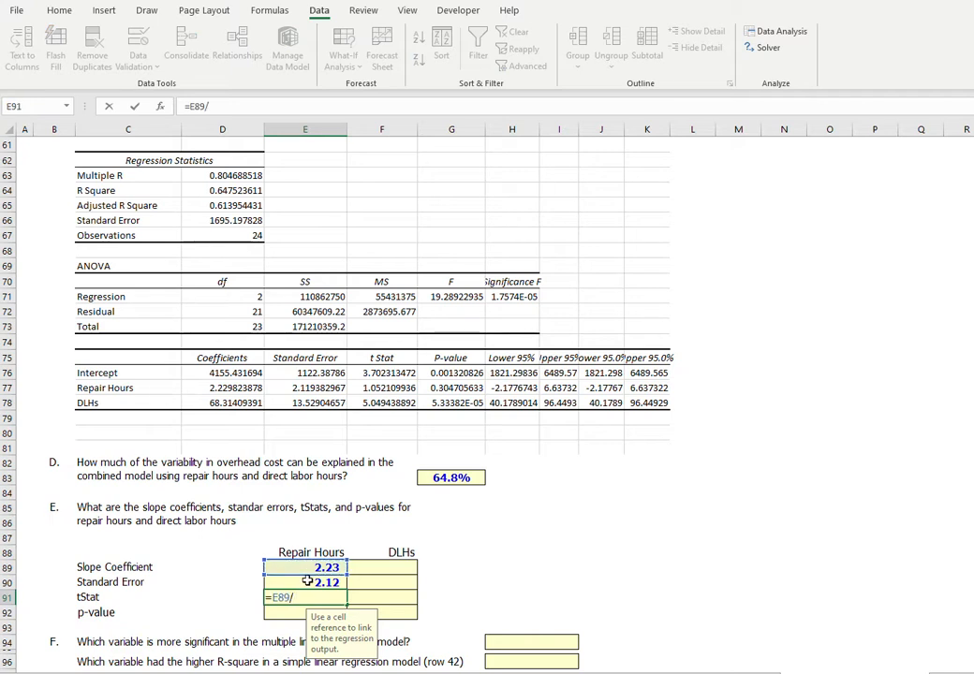
click(307, 582)
key(Return)
Link the Repair Hours tStat in E91 to F77 and its p-value in E92 to G77 of the regression output.
click(304, 597)
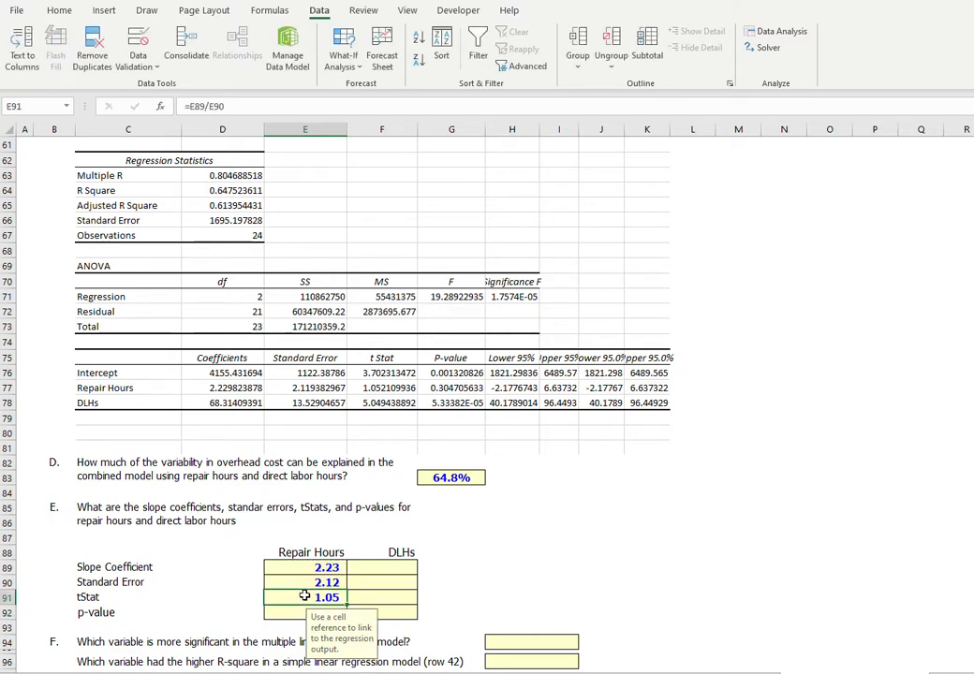
text(=)
click(383, 388)
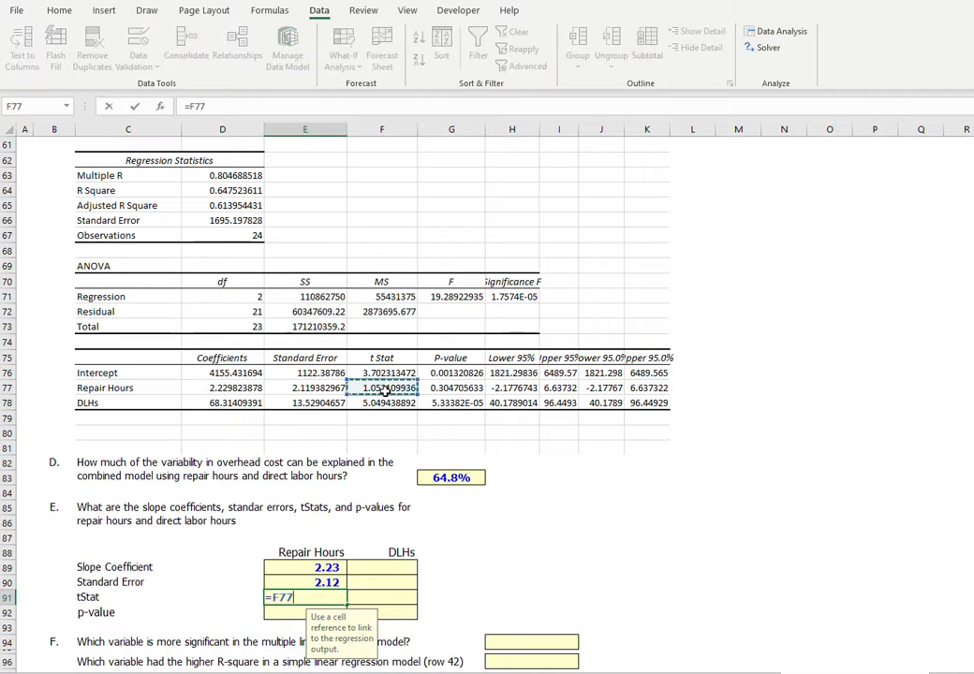
key(Return)
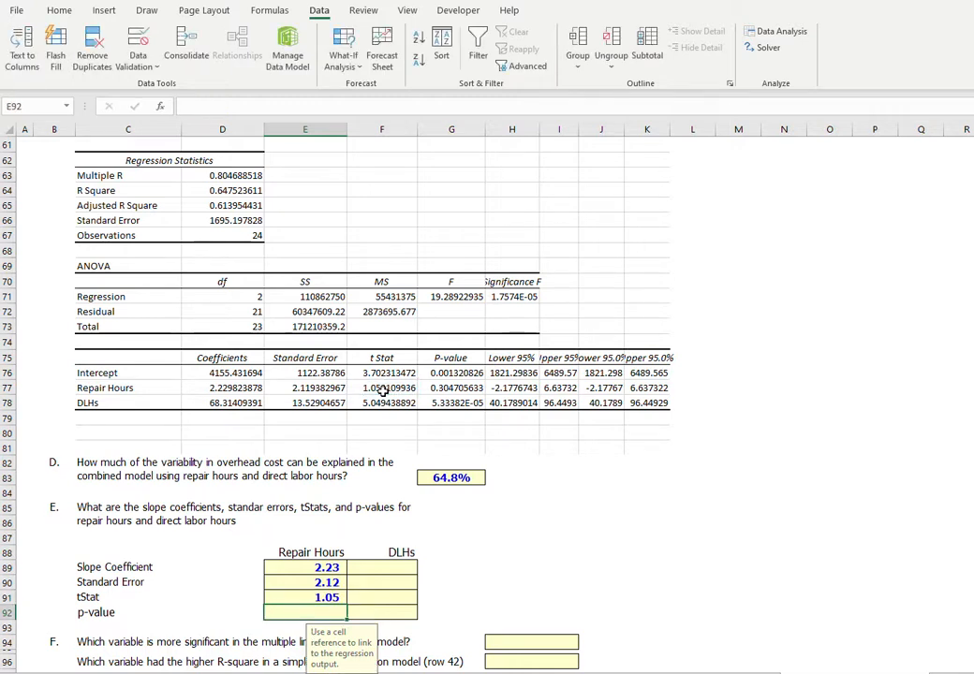
text(=)
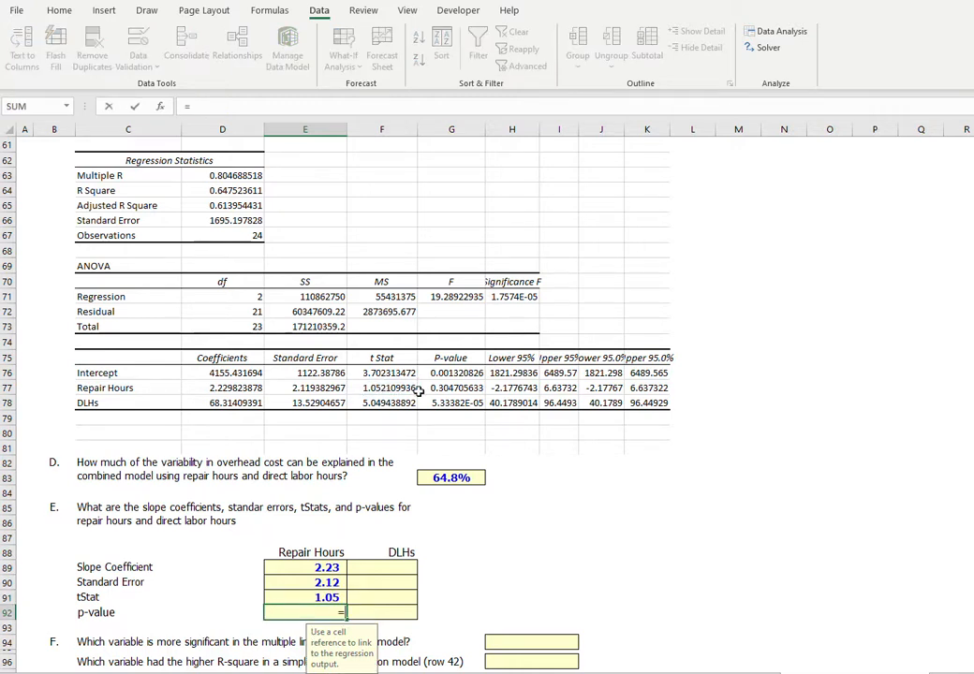
click(456, 388)
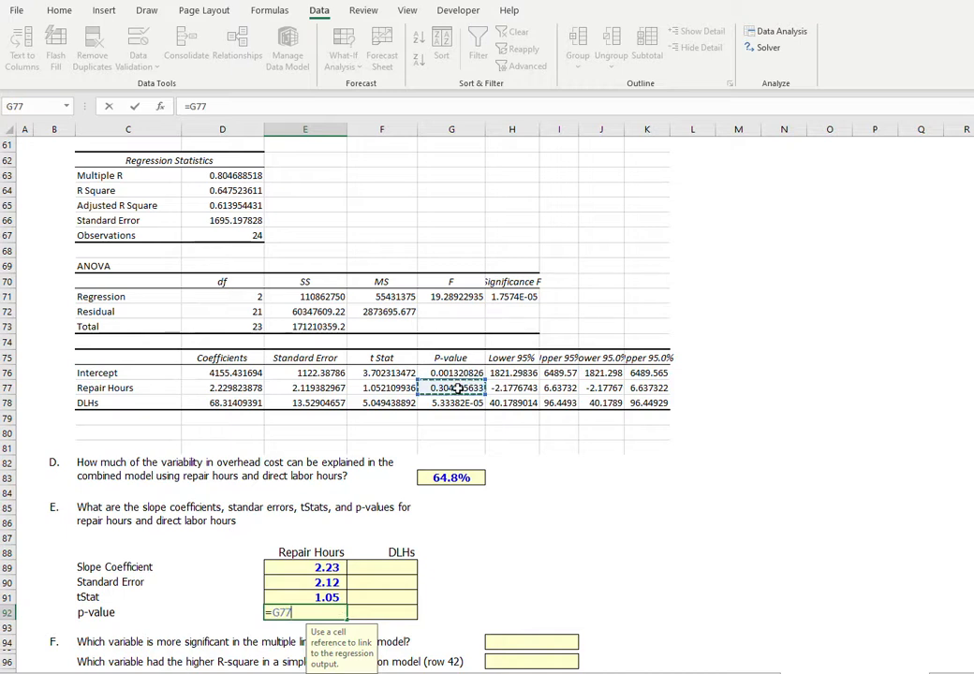
key(Return)
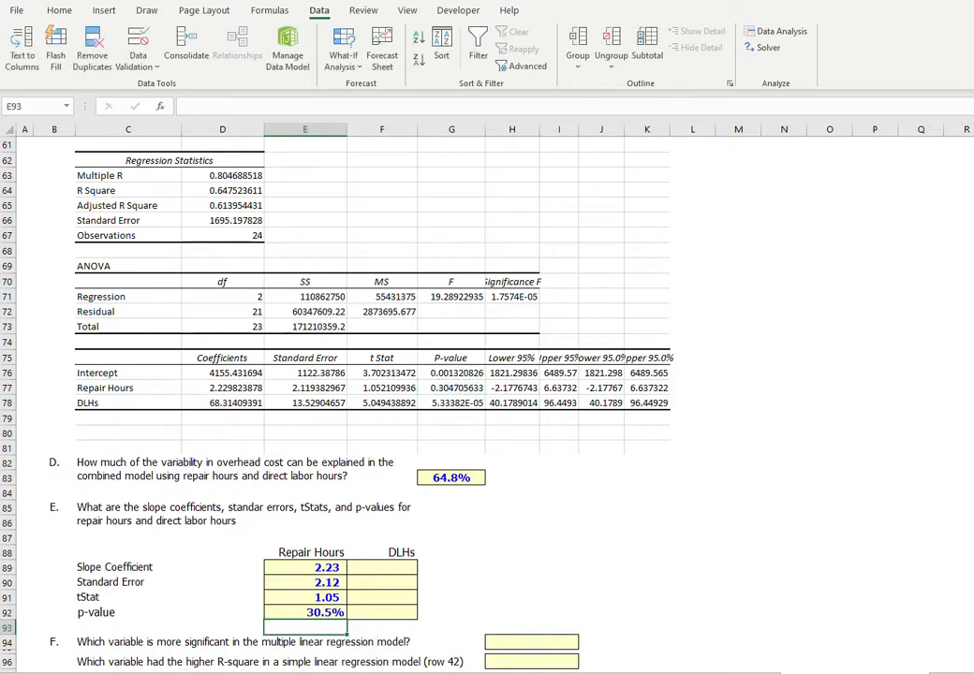
click(309, 613)
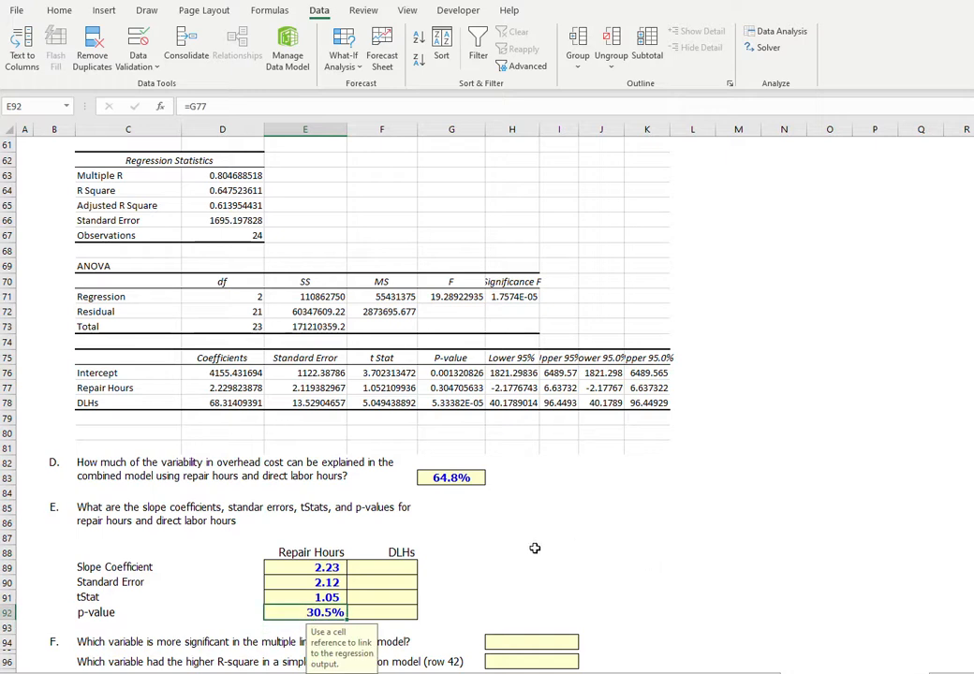
Link the DLHs slope coefficient in F89 to D78 and its standard error in F90 to E78.
click(393, 566)
text(=)
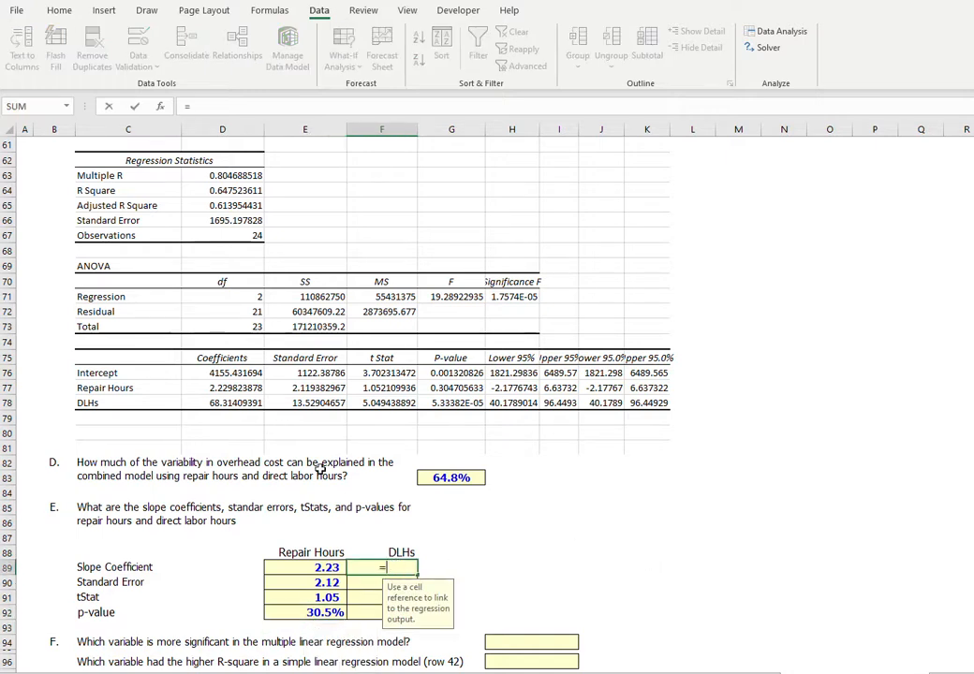
click(249, 404)
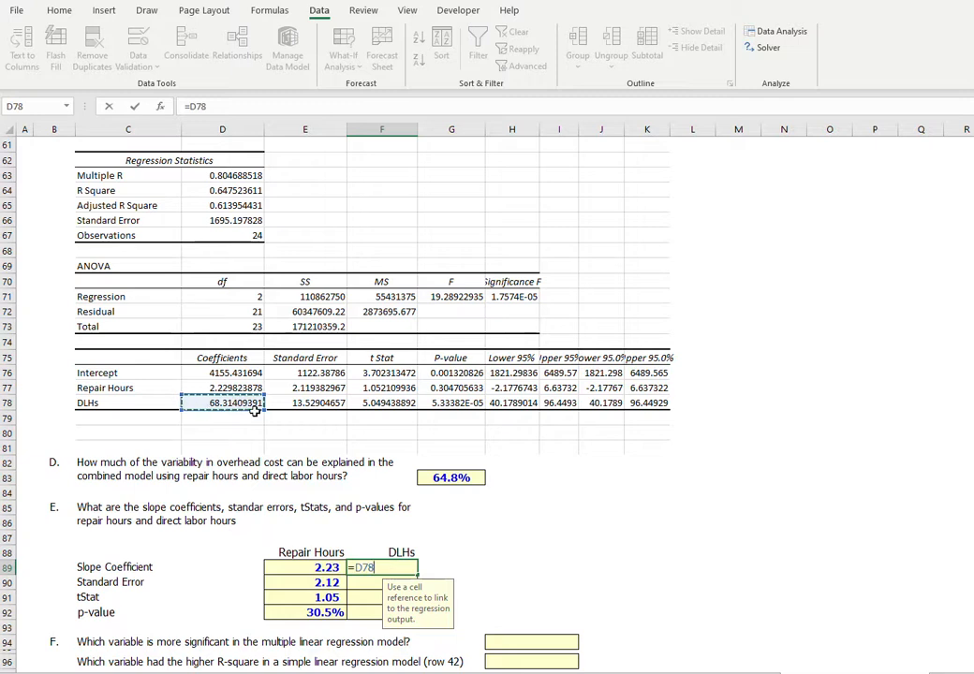
key(Return)
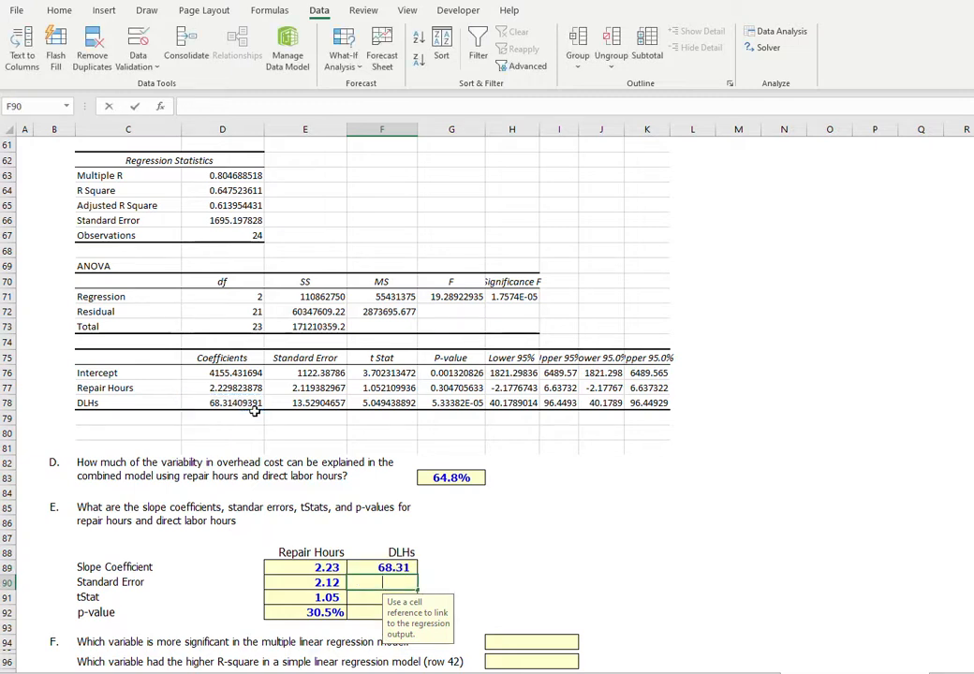
text(=)
click(318, 403)
key(Return)
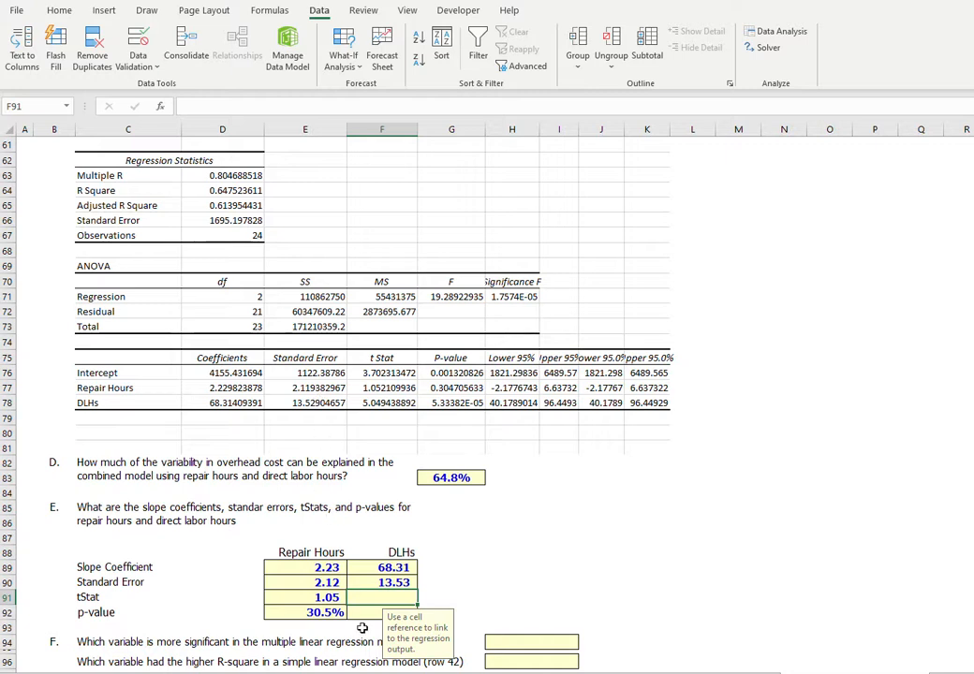
Calculate the DLHs tStat in F91 by dividing the slope coefficient by the standard error, =F89/F90.
text(=)
click(393, 567)
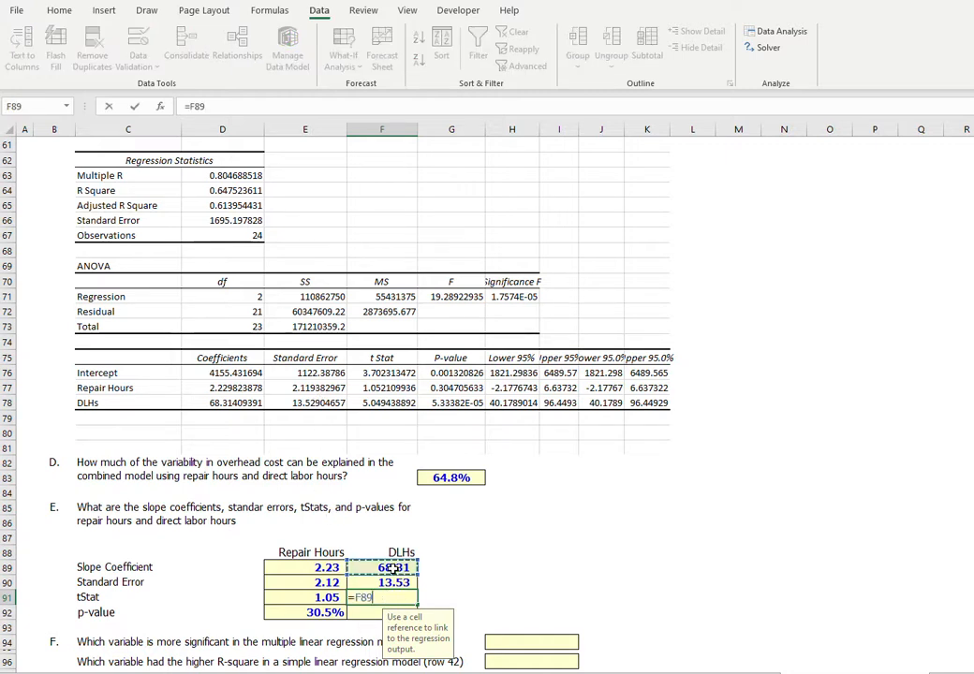
text(/)
click(393, 582)
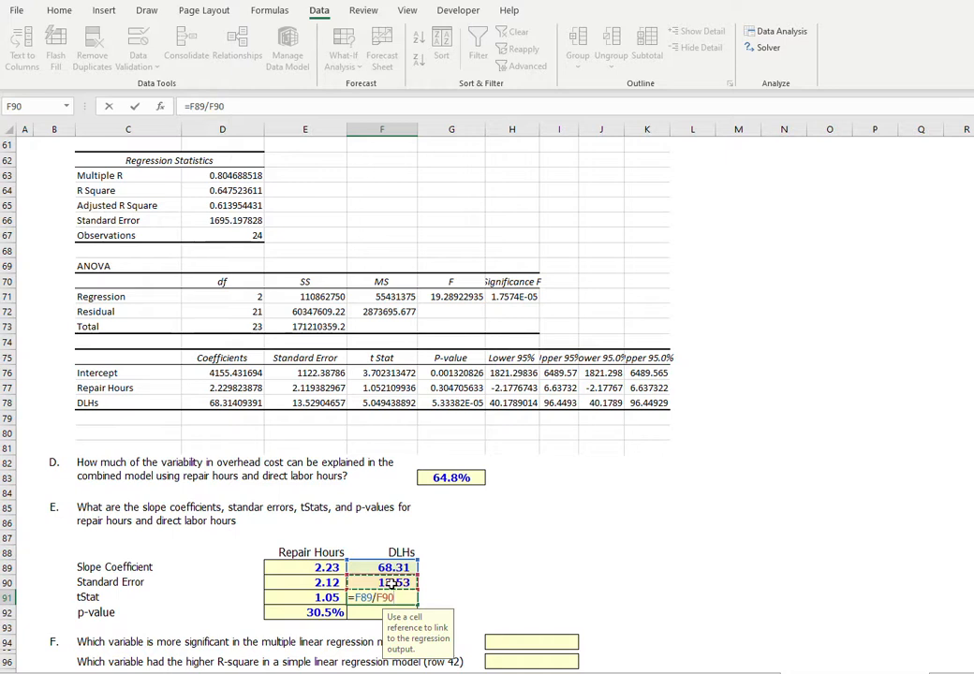
key(Return)
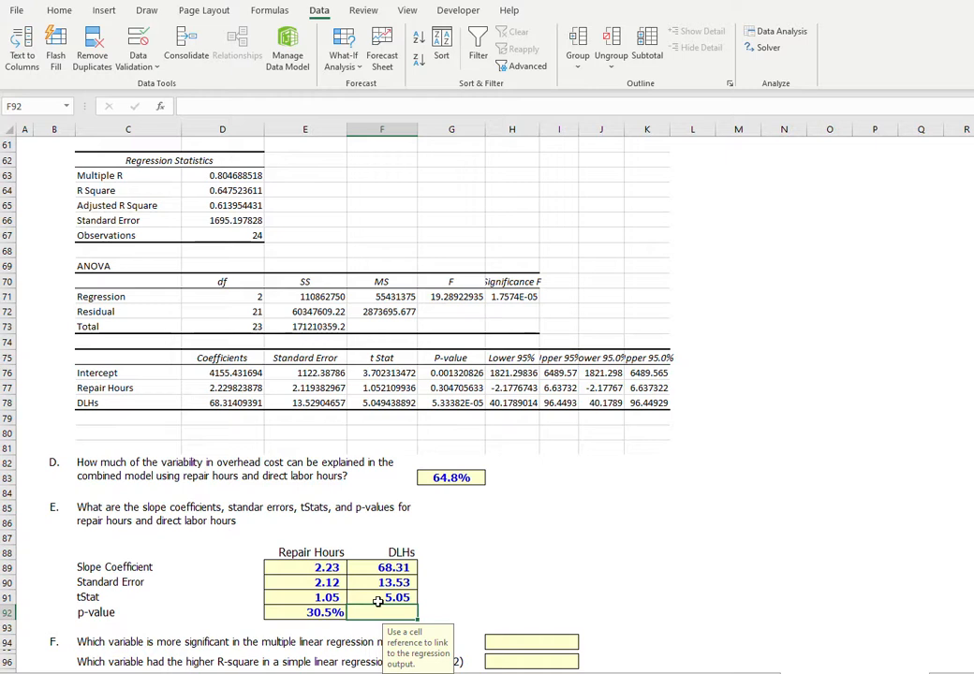
Link the DLHs tStat in F91 to F78 and its p-value in F92 to G78 of the regression output.
click(379, 597)
text(=)
click(403, 405)
key(Return)
text(=)
click(458, 402)
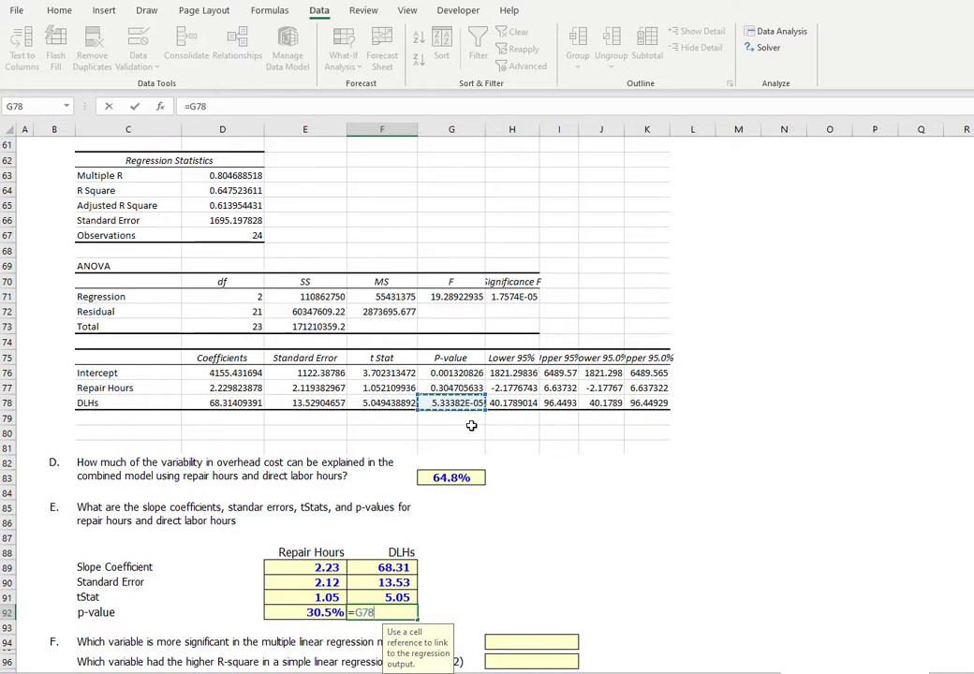
key(Return)
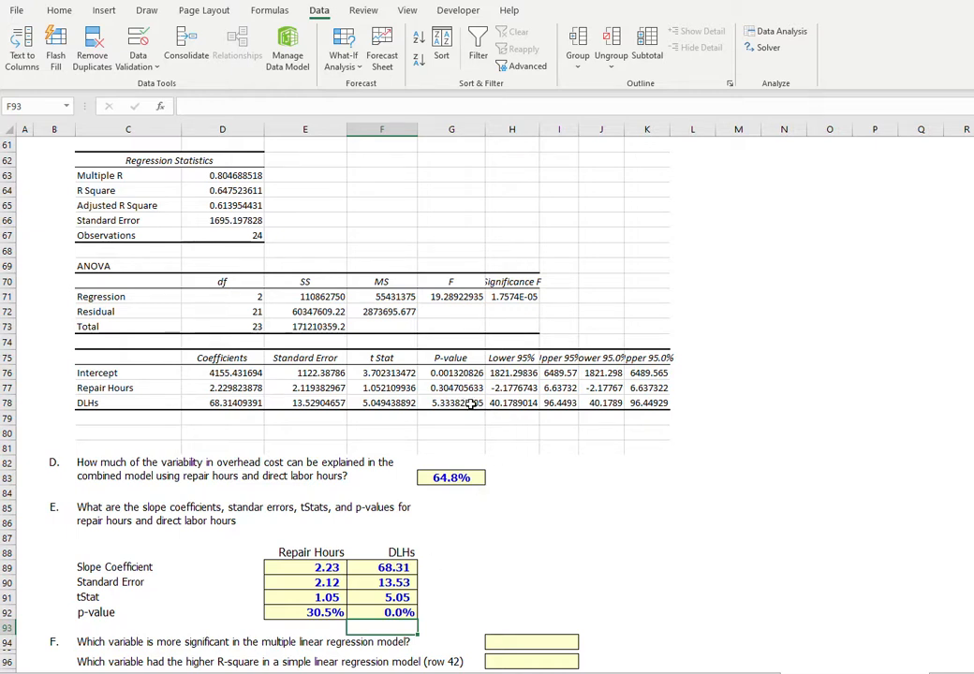
drag(471, 403, 402, 402)
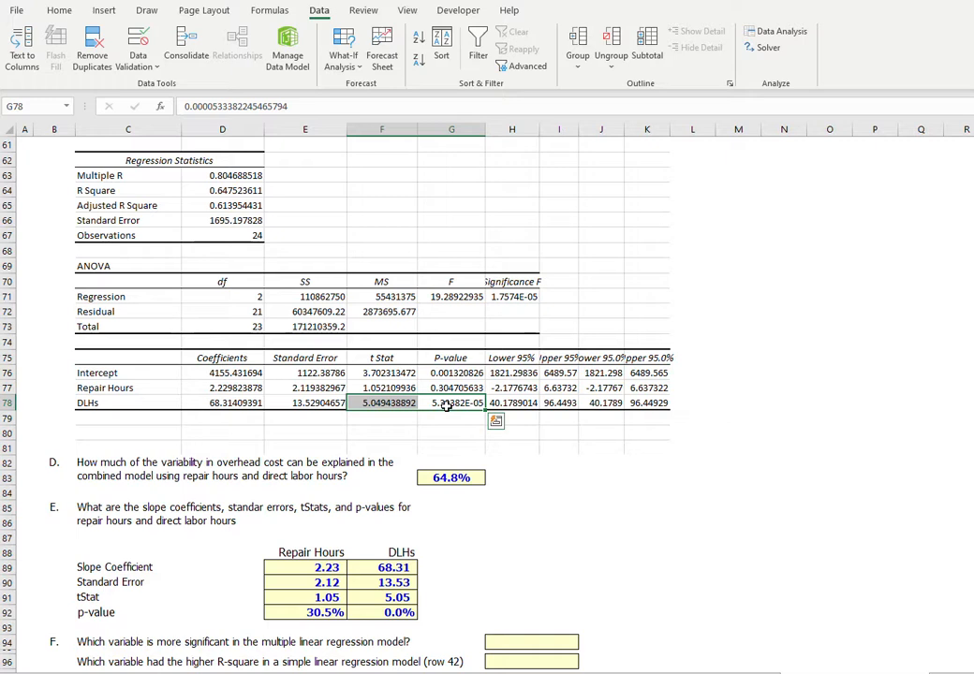
Answer question F by choosing DLHs for both the more significant variable in H94 and the higher R-square variable in H96.
click(573, 641)
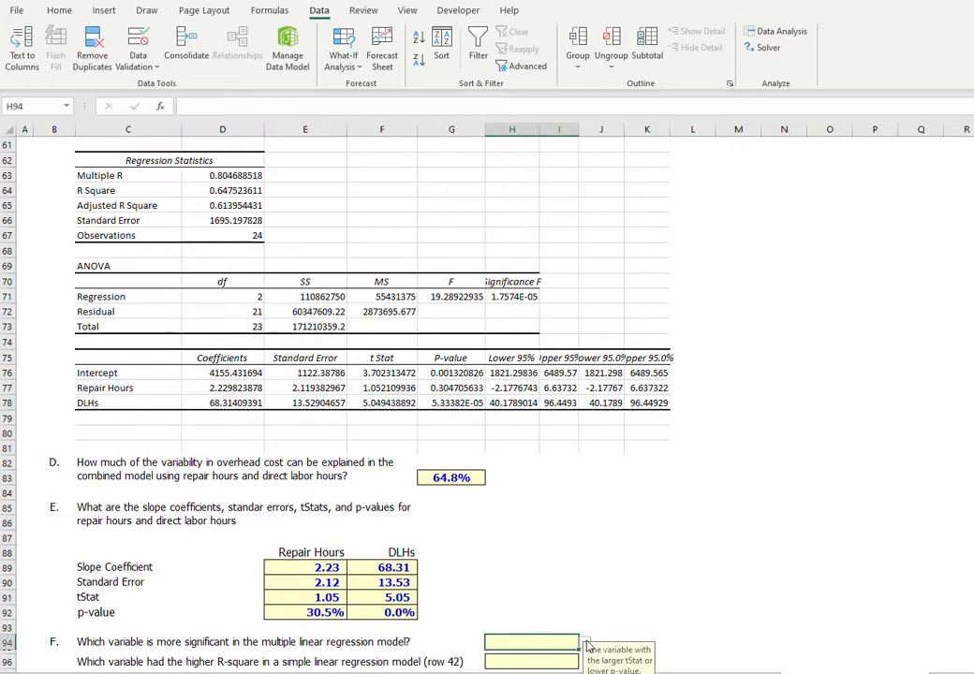
click(587, 646)
click(534, 665)
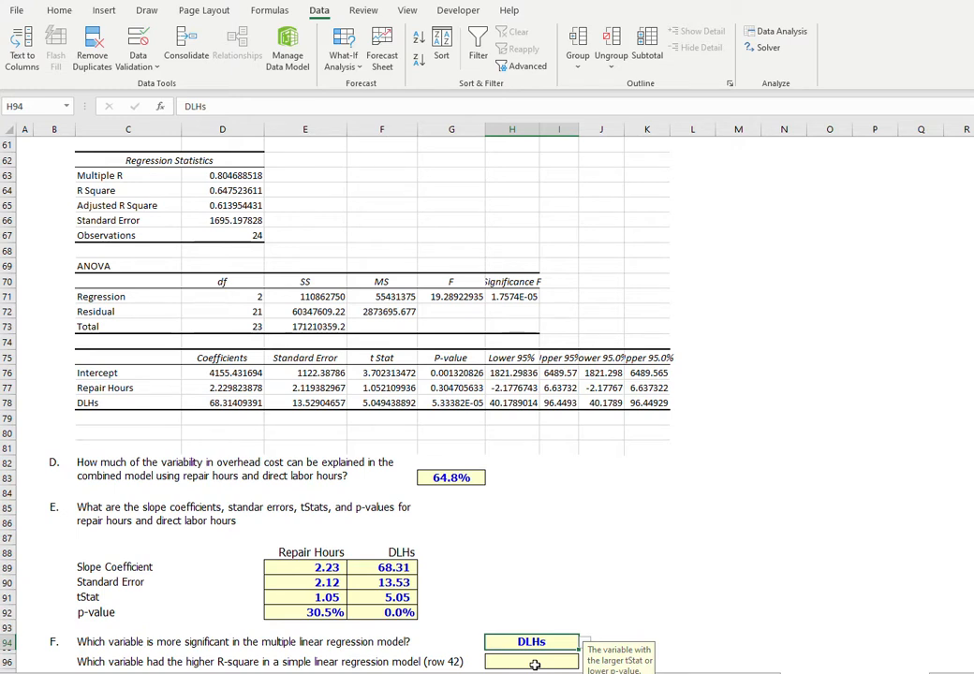
click(535, 665)
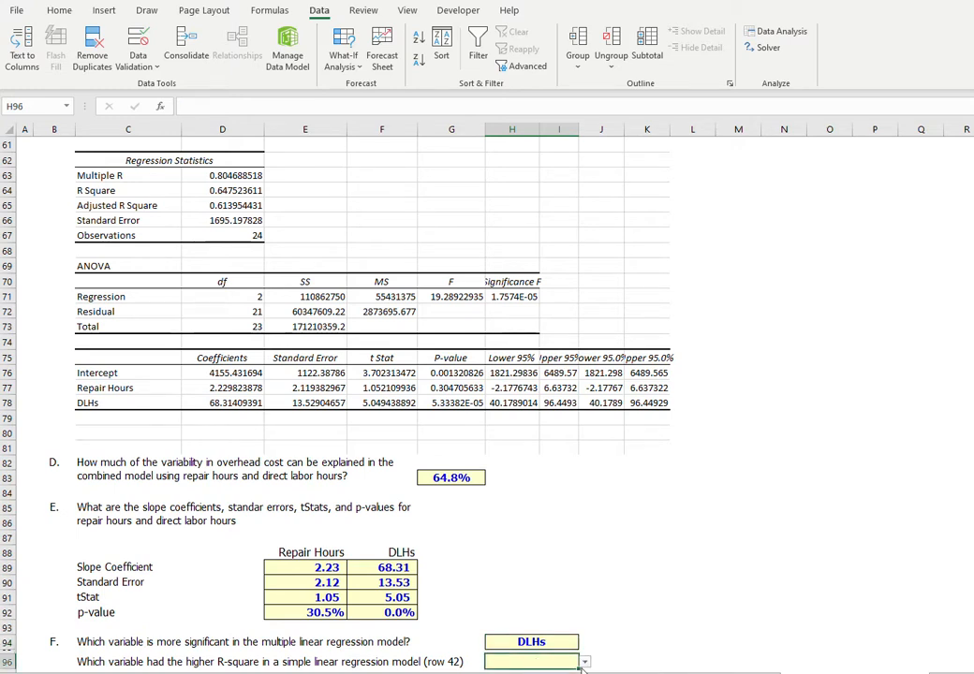
click(585, 663)
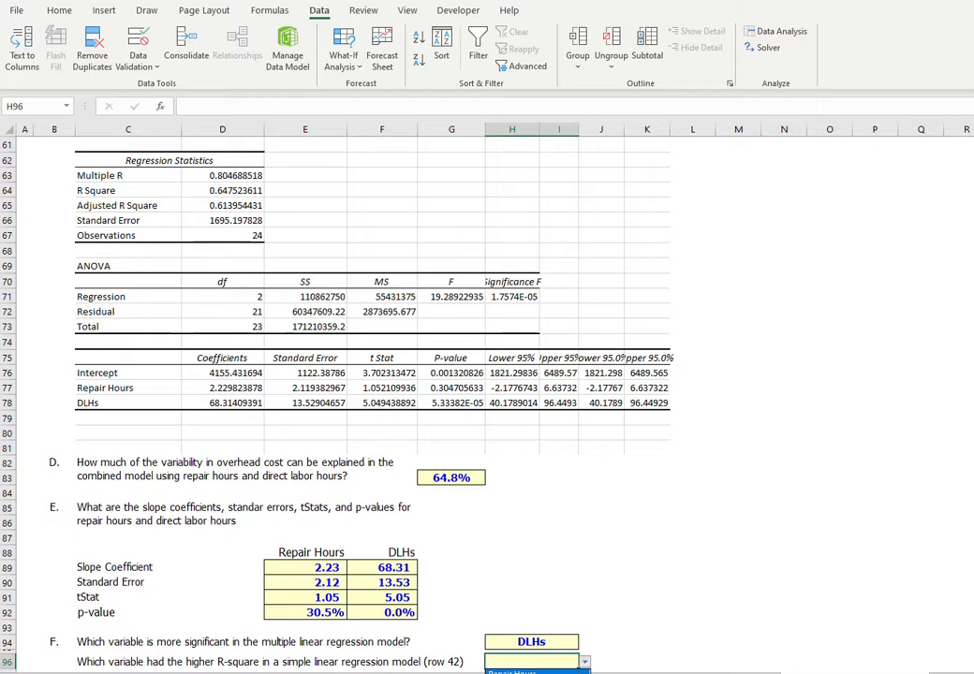
click(526, 673)
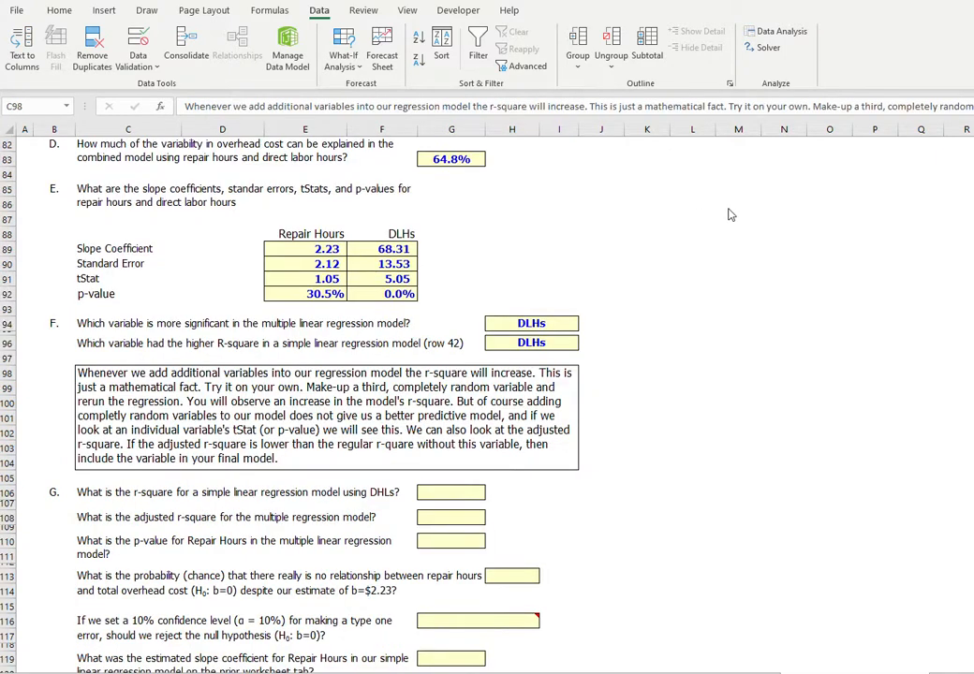
Link the r-square for the simple DLHs regression in G106 to E42.
click(458, 158)
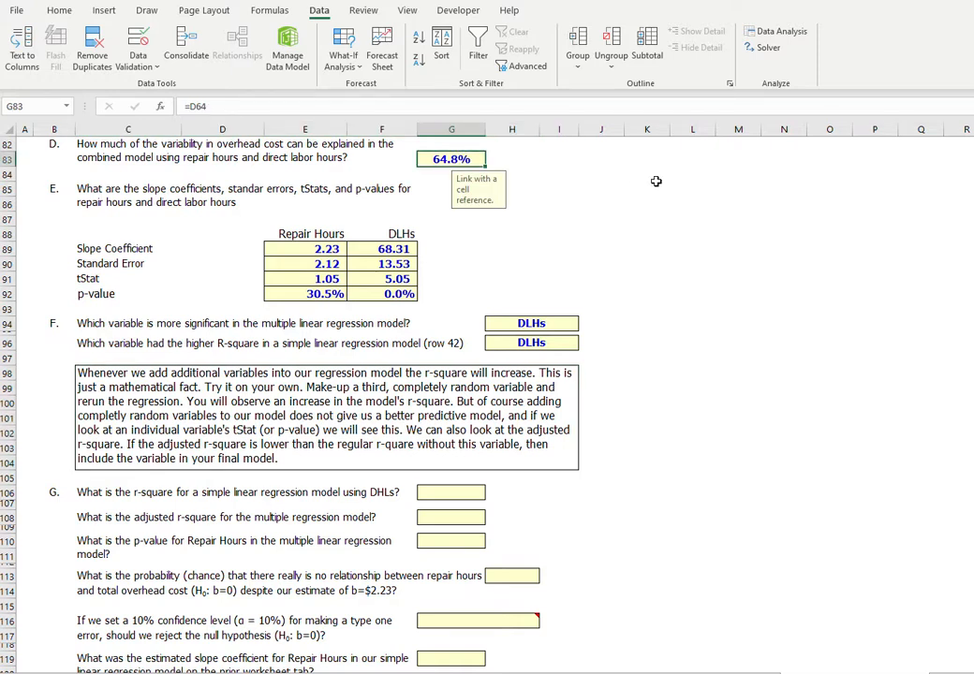
click(447, 500)
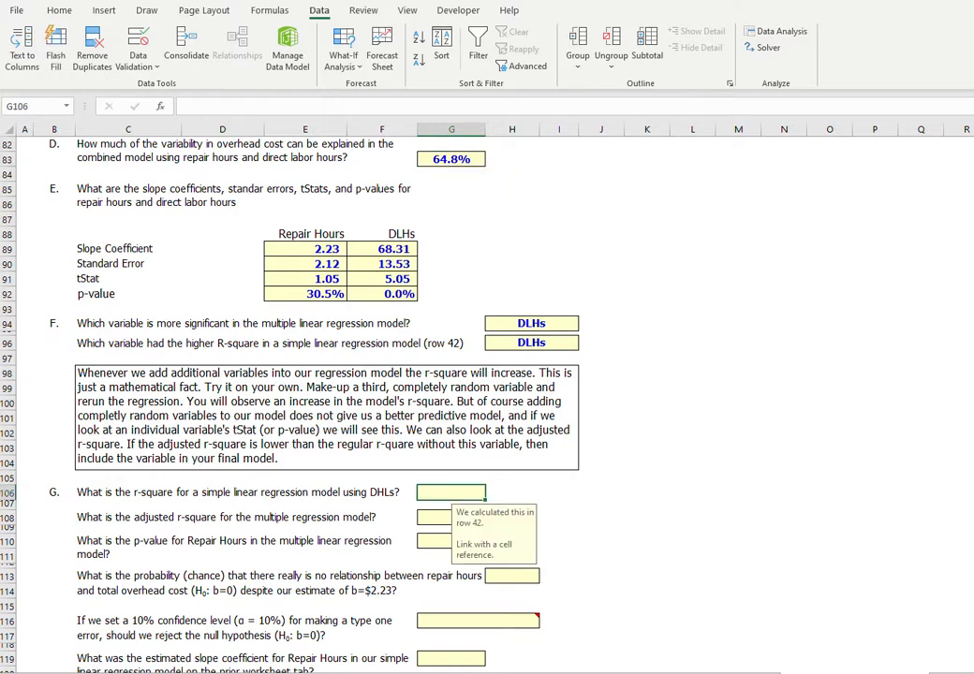
text(=E42)
key(ctrl+Return)
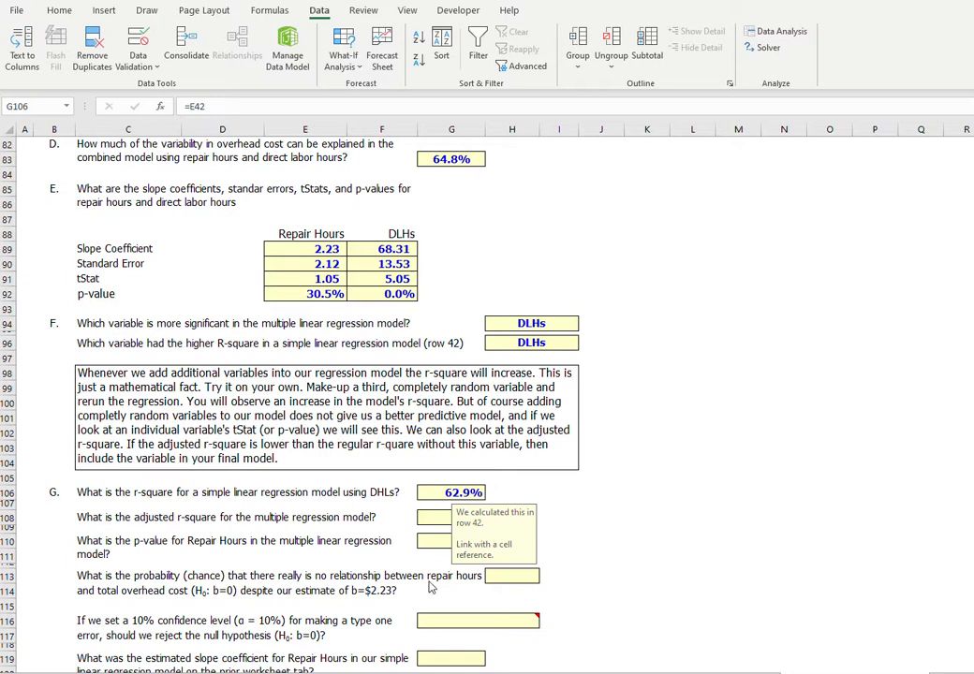
Link the multiple regression model's adjusted r-square in G108 to D65 of the regression output.
click(437, 520)
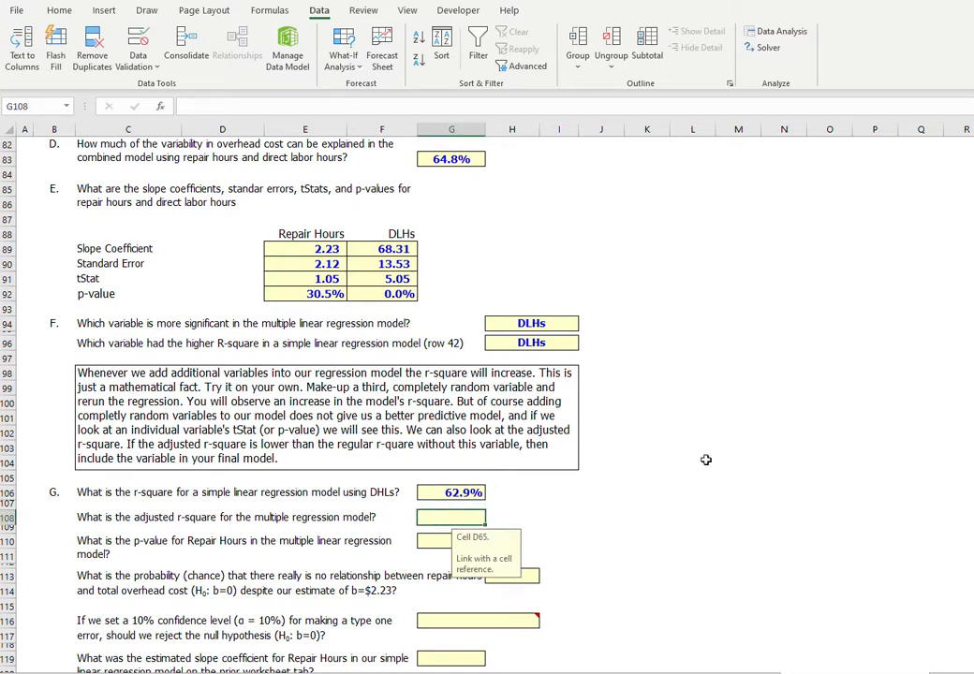
scroll(706, 460, up, 6)
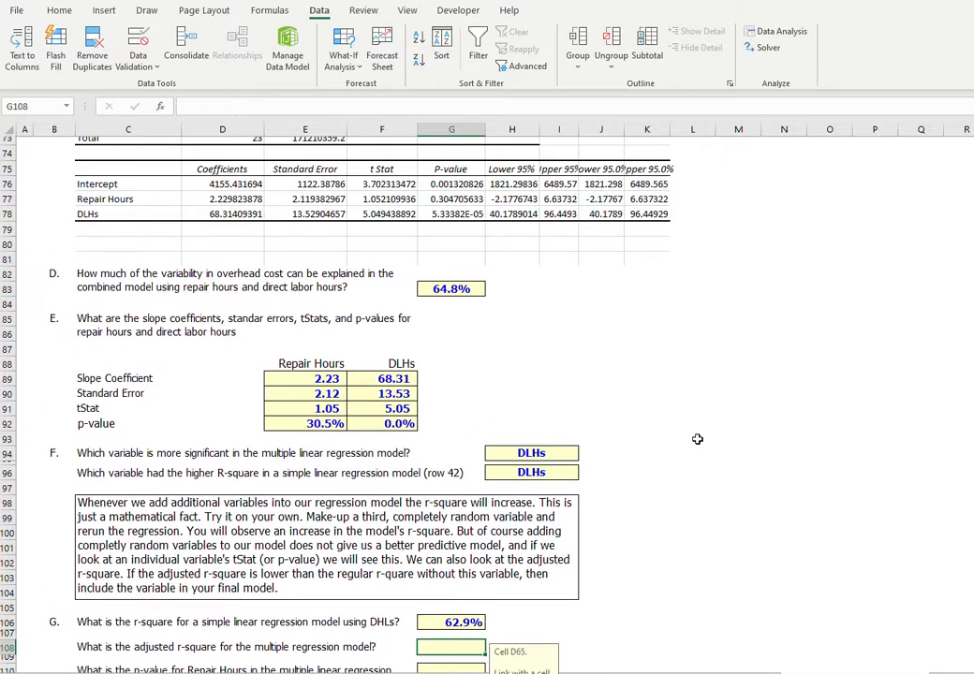
scroll(649, 347, up, 1)
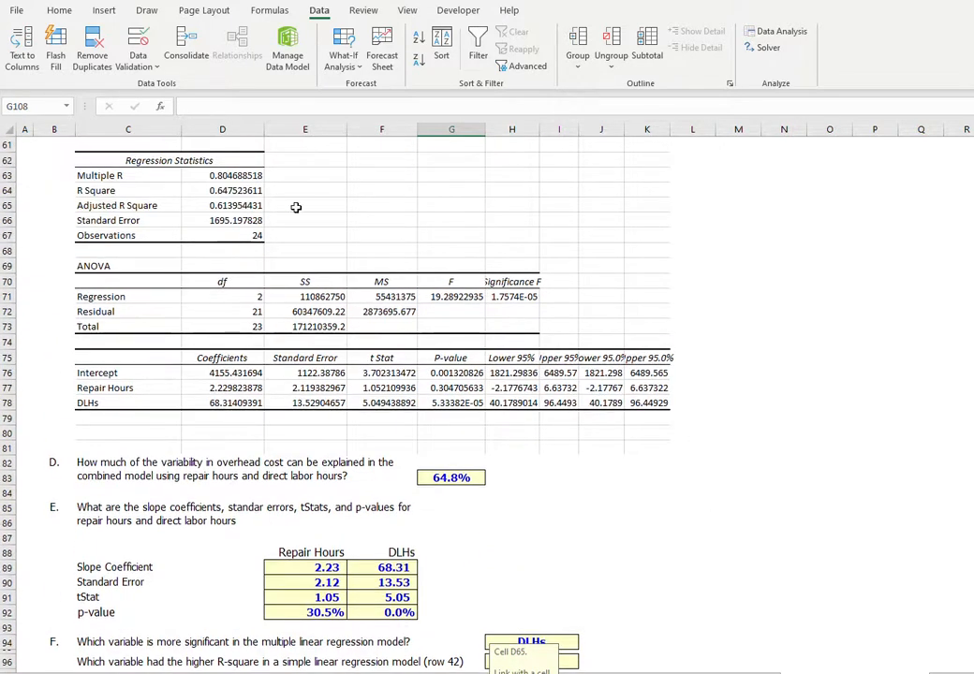
click(239, 204)
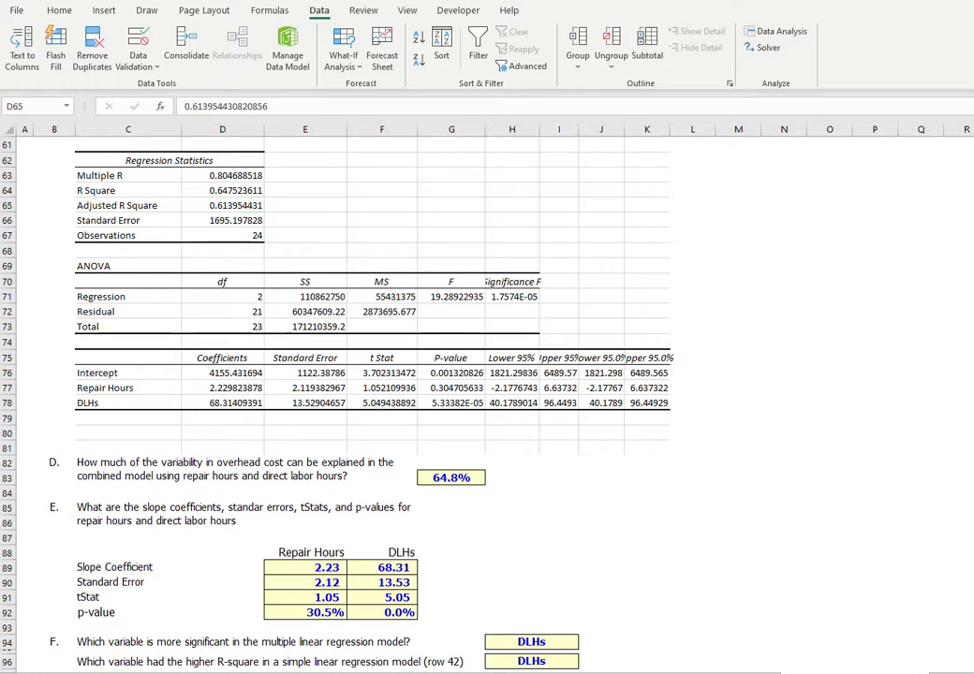
scroll(193, 410, down, 7)
click(193, 410)
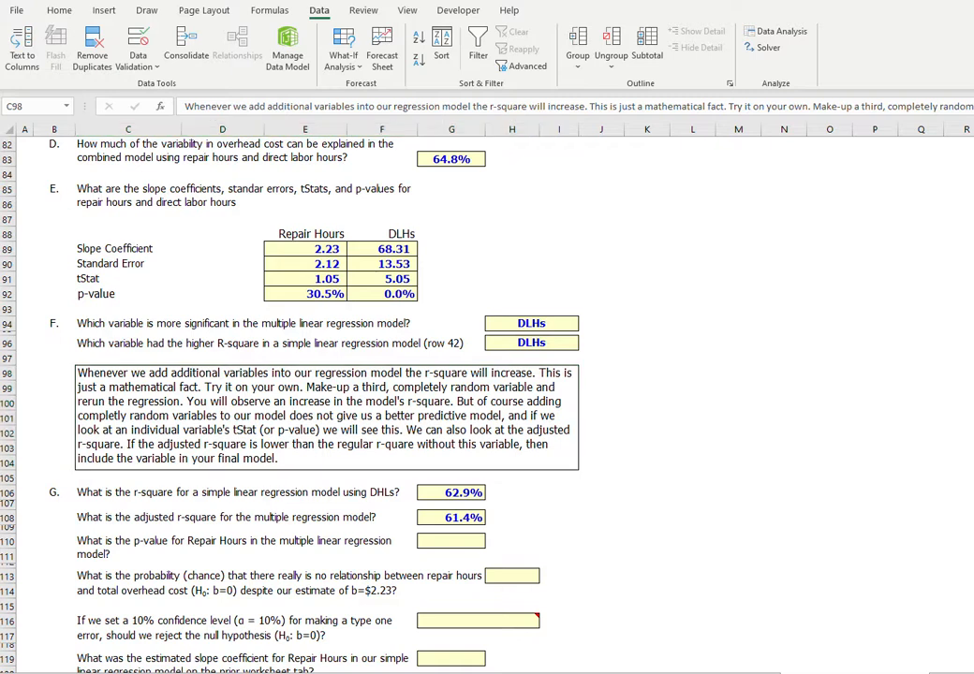
Link the Repair Hours p-value answer in G110 to E92.
click(446, 545)
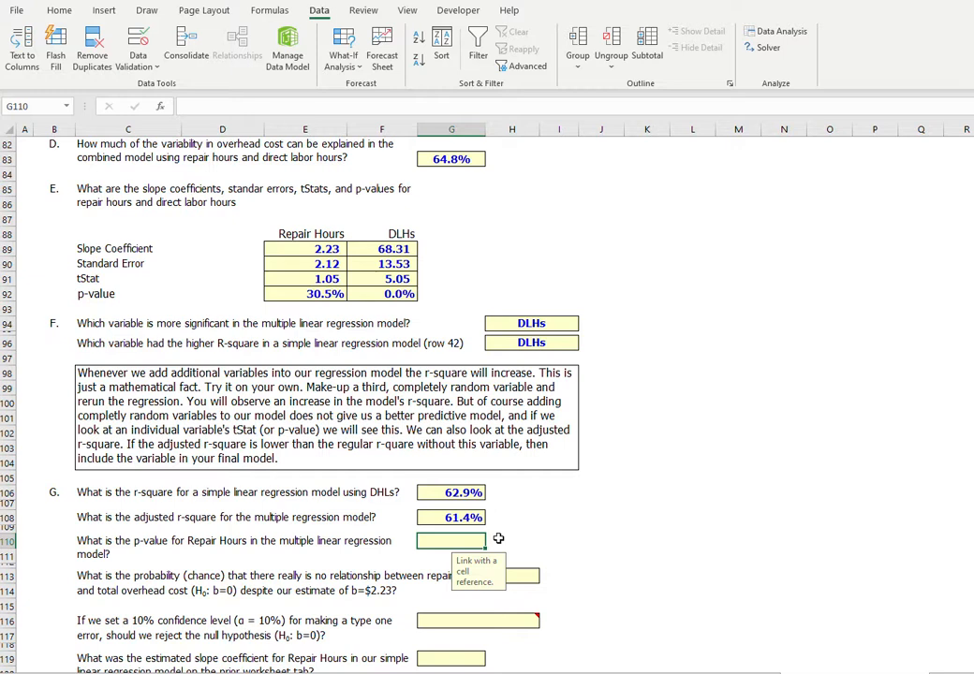
text(=)
click(320, 294)
key(Return)
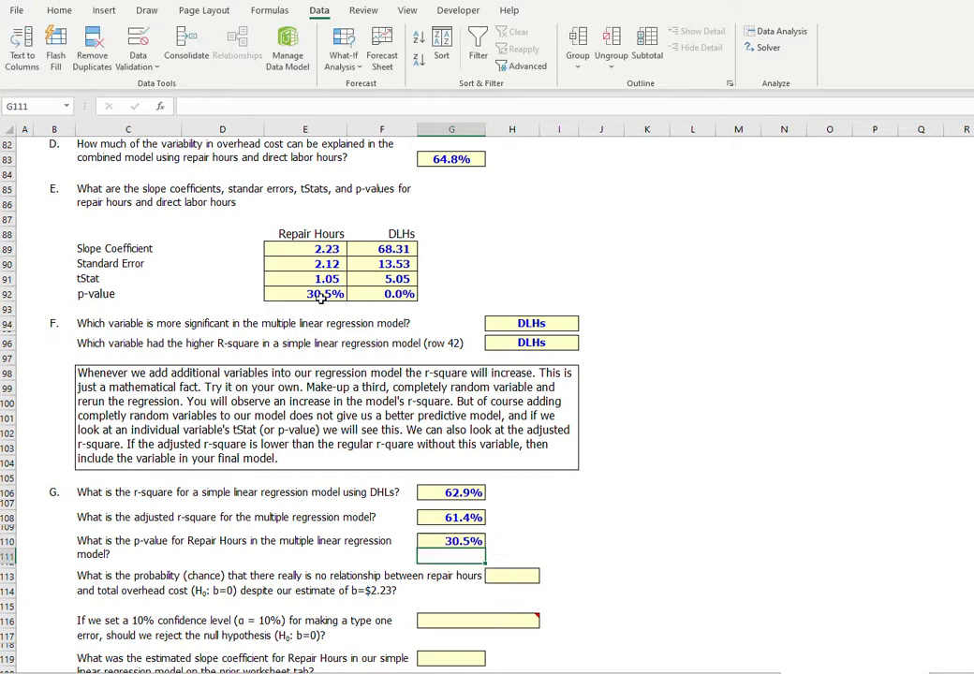
Link the probability of no relationship between repair hours and overhead cost in H113 to the p-value in E92.
click(506, 575)
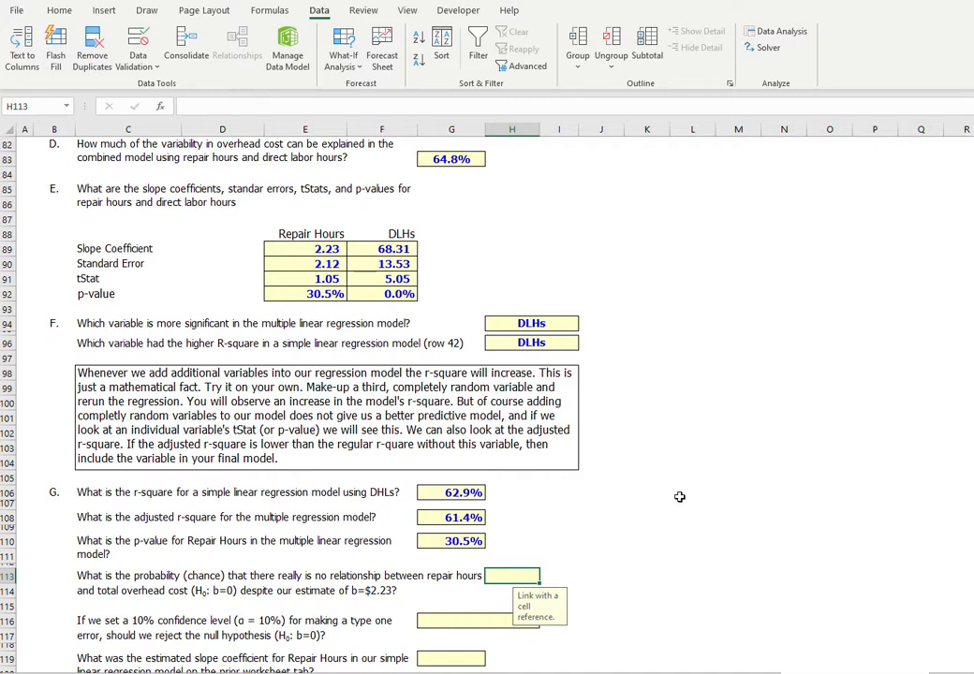
text(=)
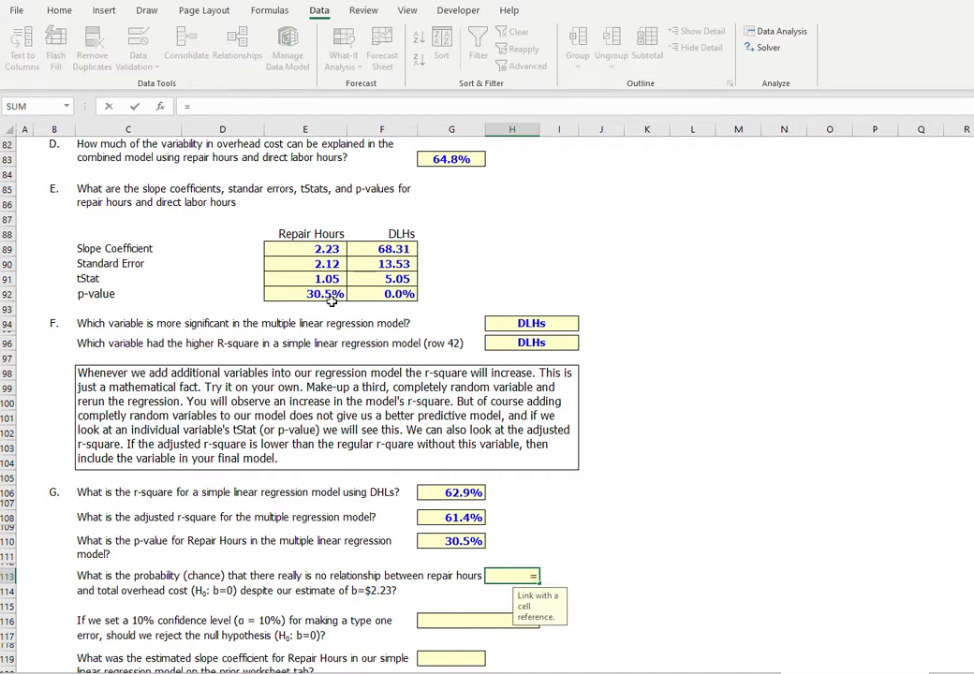
click(323, 294)
key(Return)
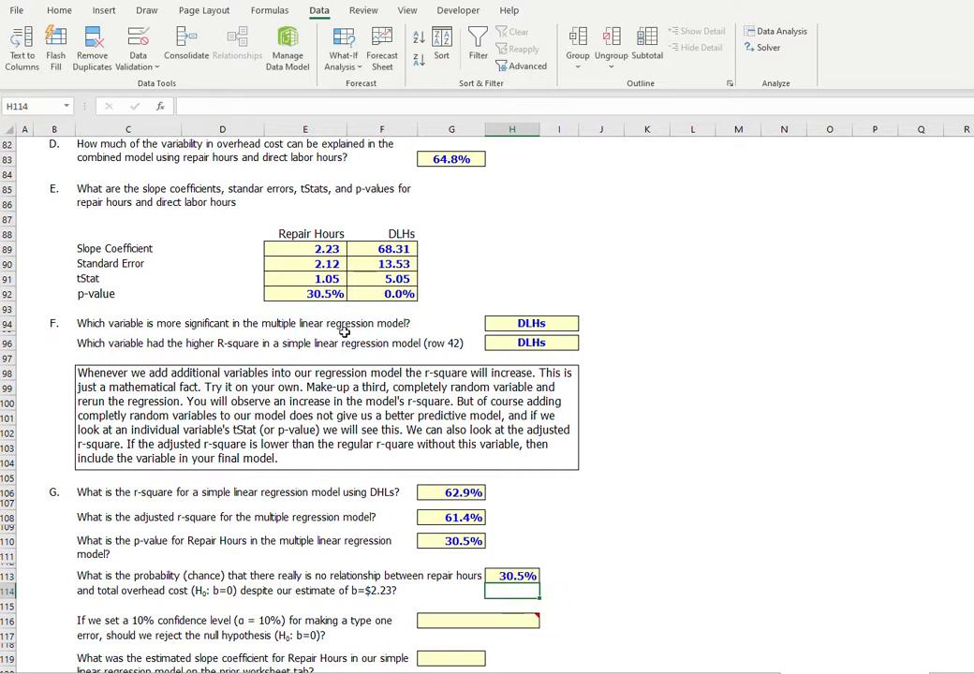
Examine the Repair Hours slope coefficient, standard error, tStat and p-value against the null hypothesis questions in rows 113 and 116.
click(139, 590)
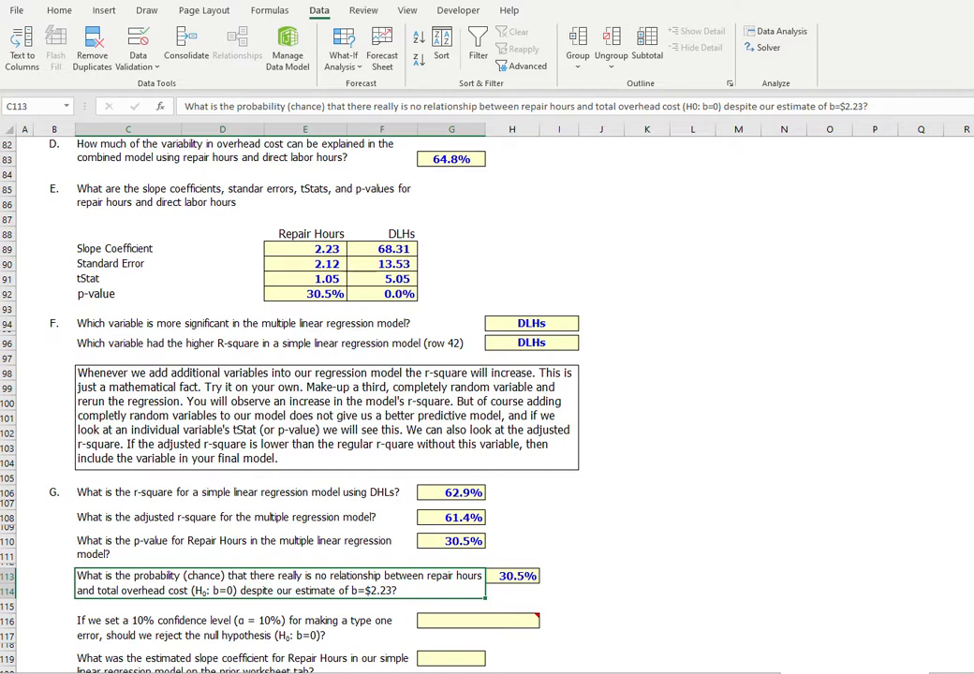
click(317, 250)
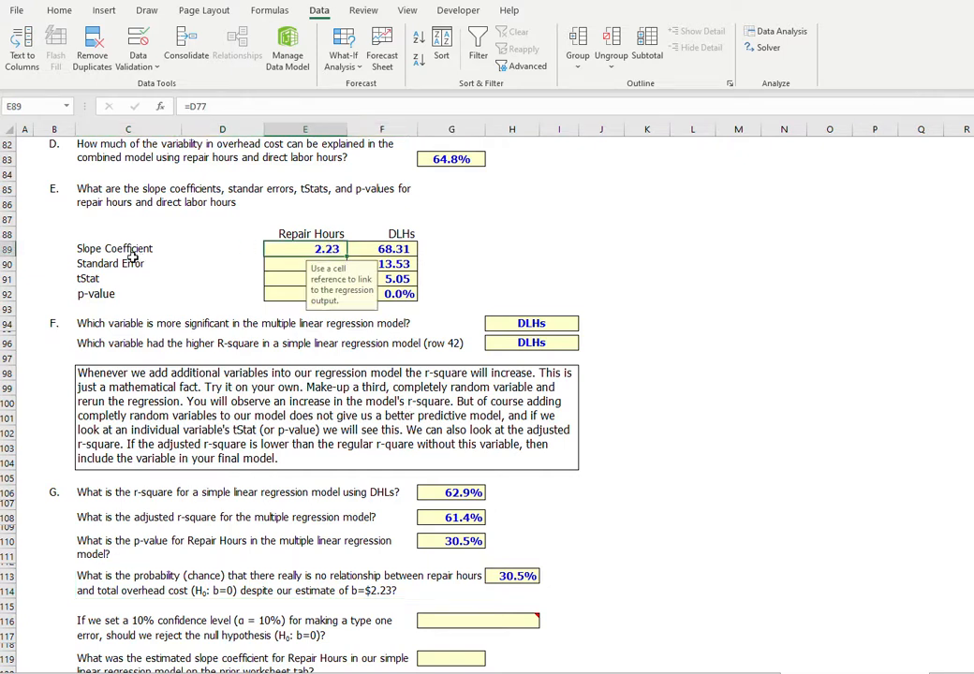
click(278, 266)
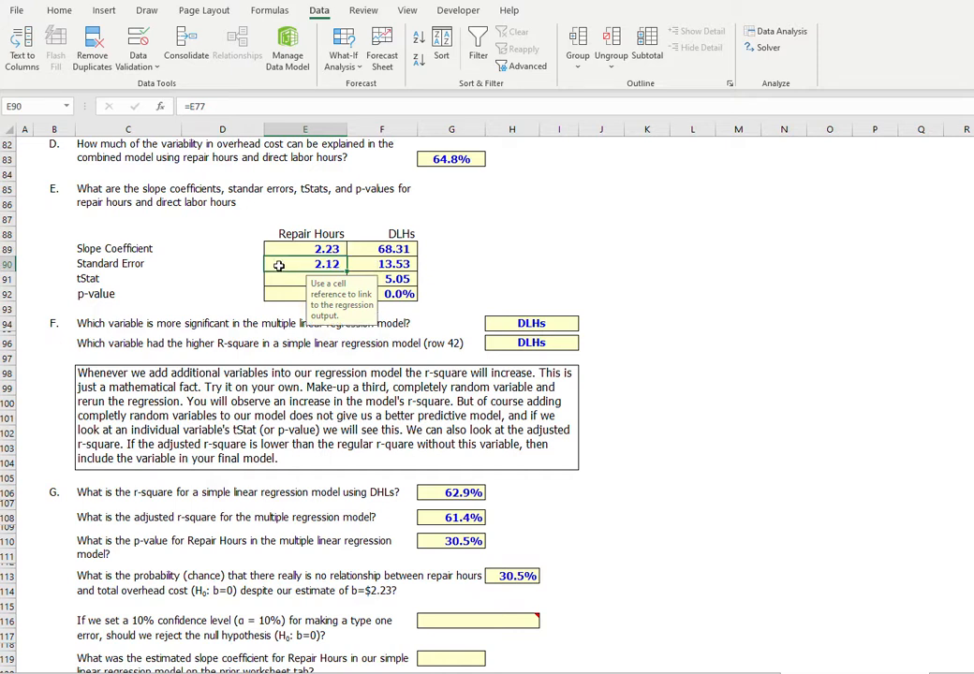
click(283, 248)
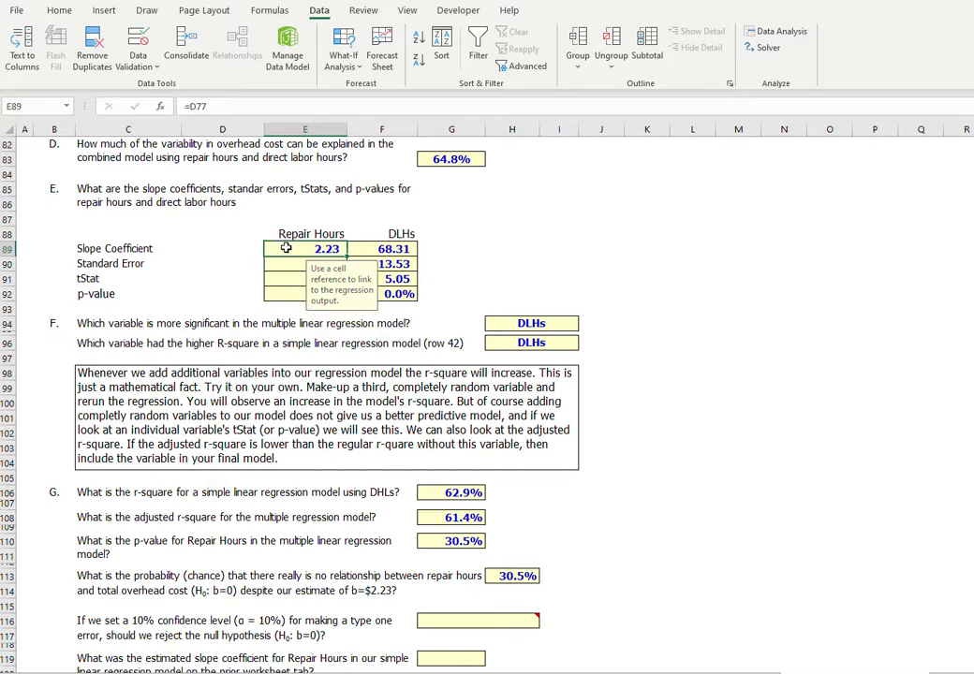
click(278, 277)
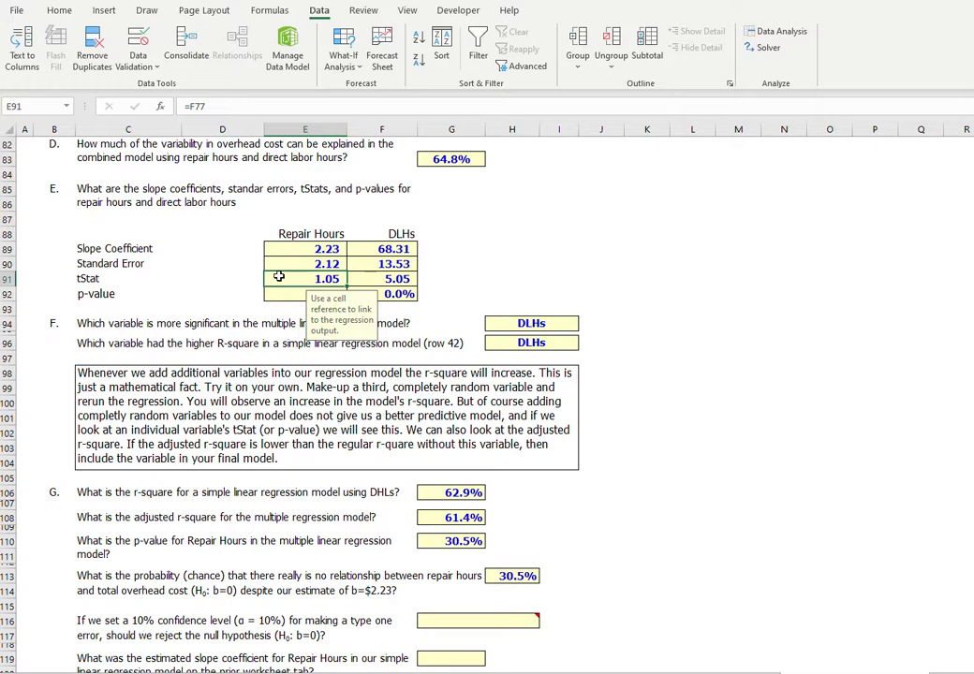
click(280, 296)
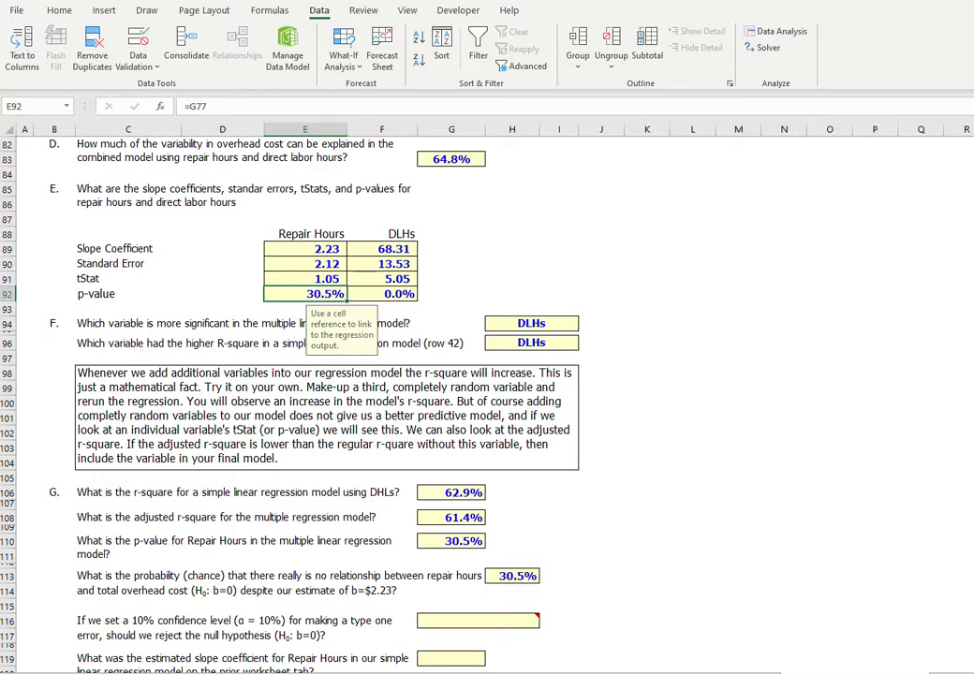
scroll(101, 422, down, 5)
click(101, 423)
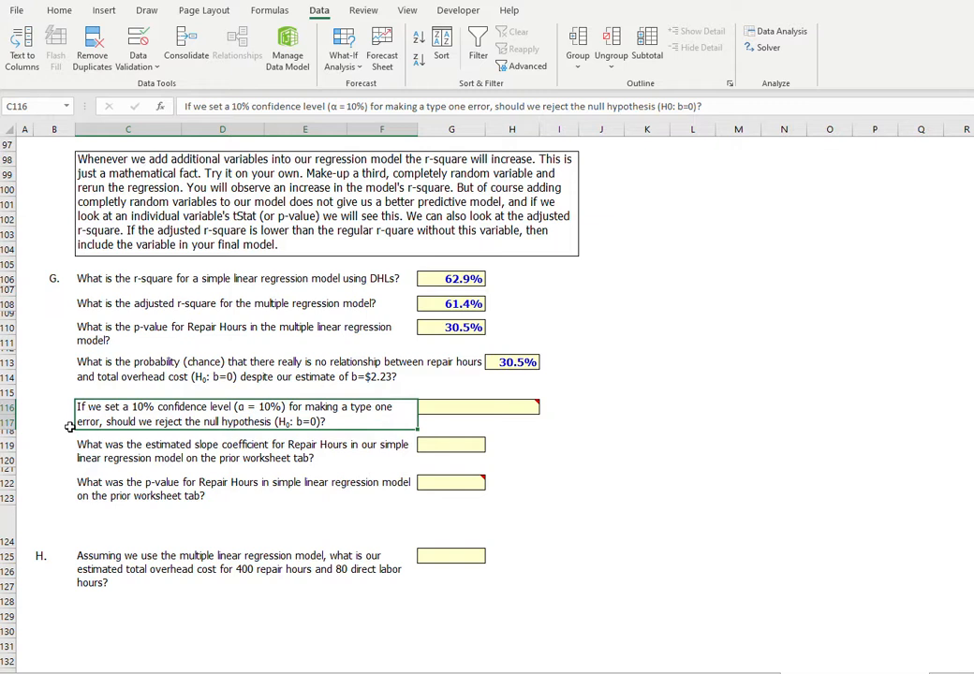
click(169, 373)
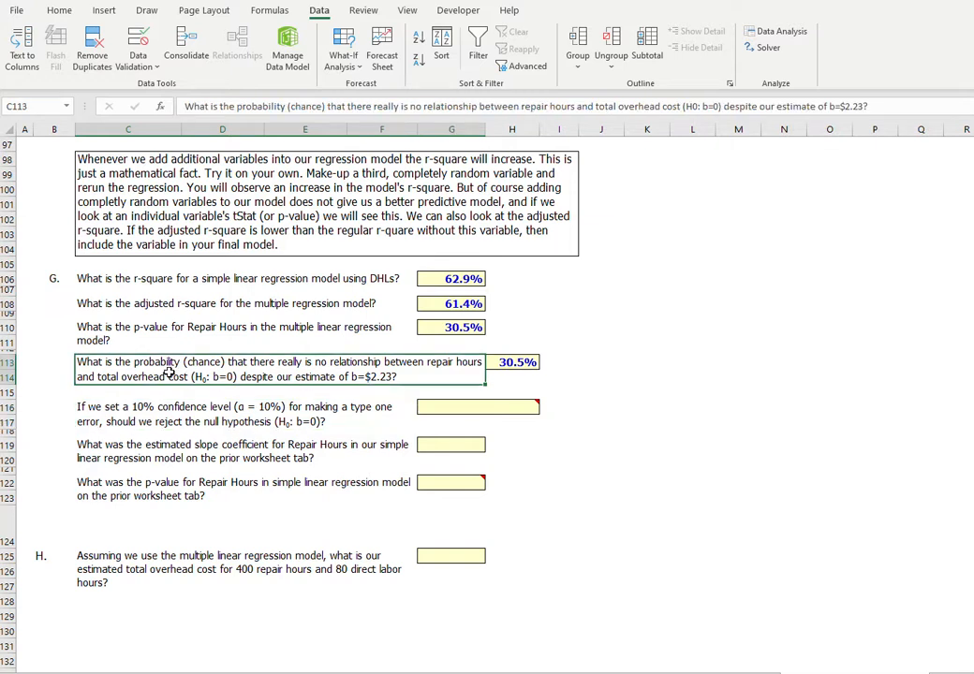
click(131, 422)
Answer the 10% confidence level null hypothesis question in G116 with No do not reject.
mouse_move(529, 408)
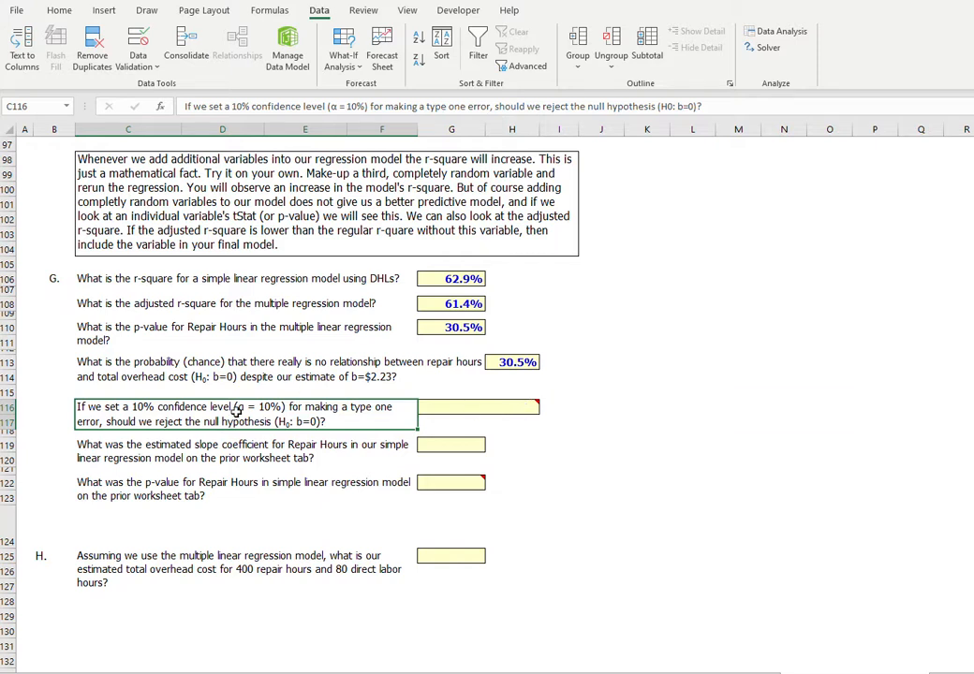
click(525, 406)
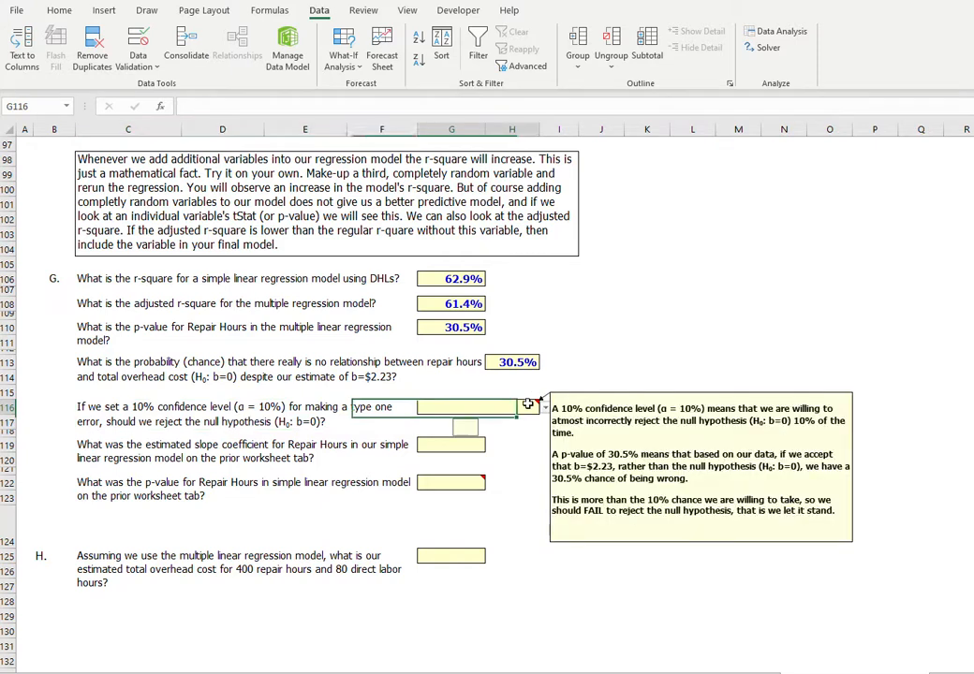
click(545, 409)
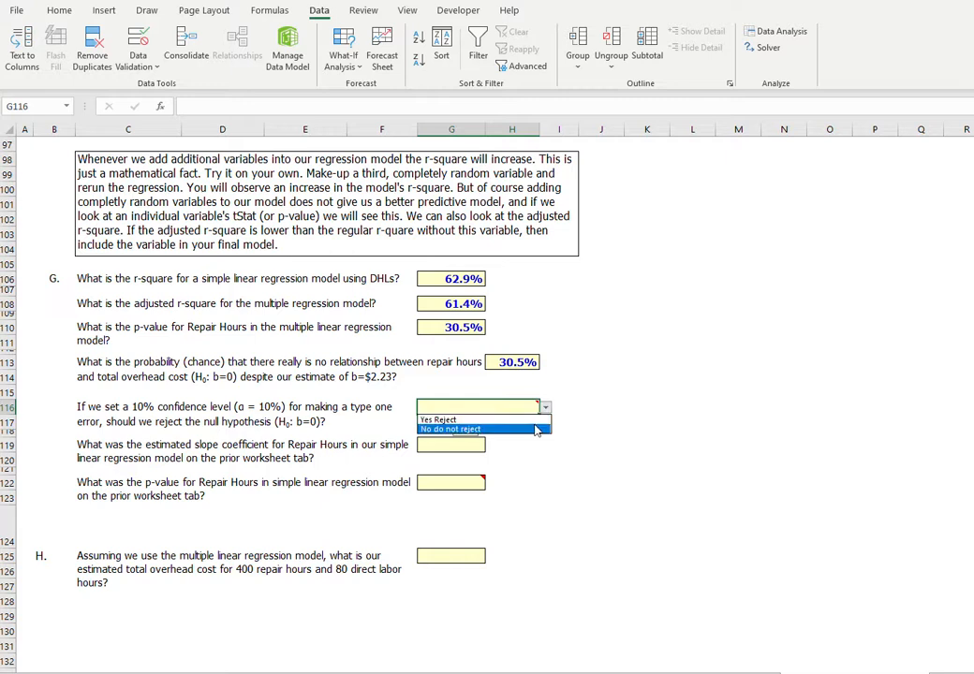
click(537, 430)
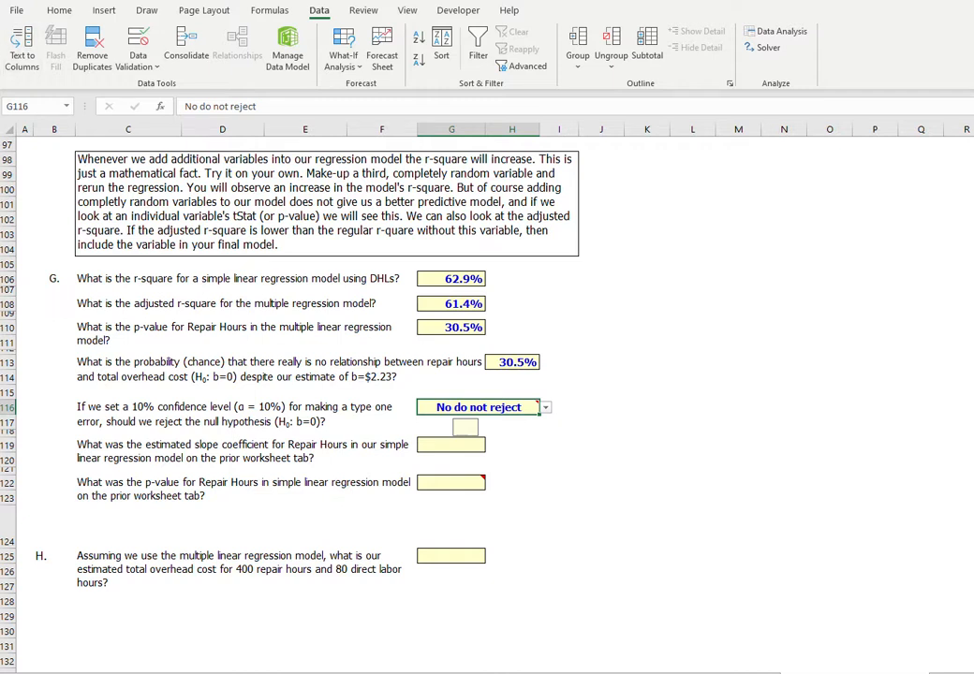
Check the Repair Hours coefficient in D142 of the prior worksheet's regression output and link the slope coefficient answer in G119 to D41.
click(245, 451)
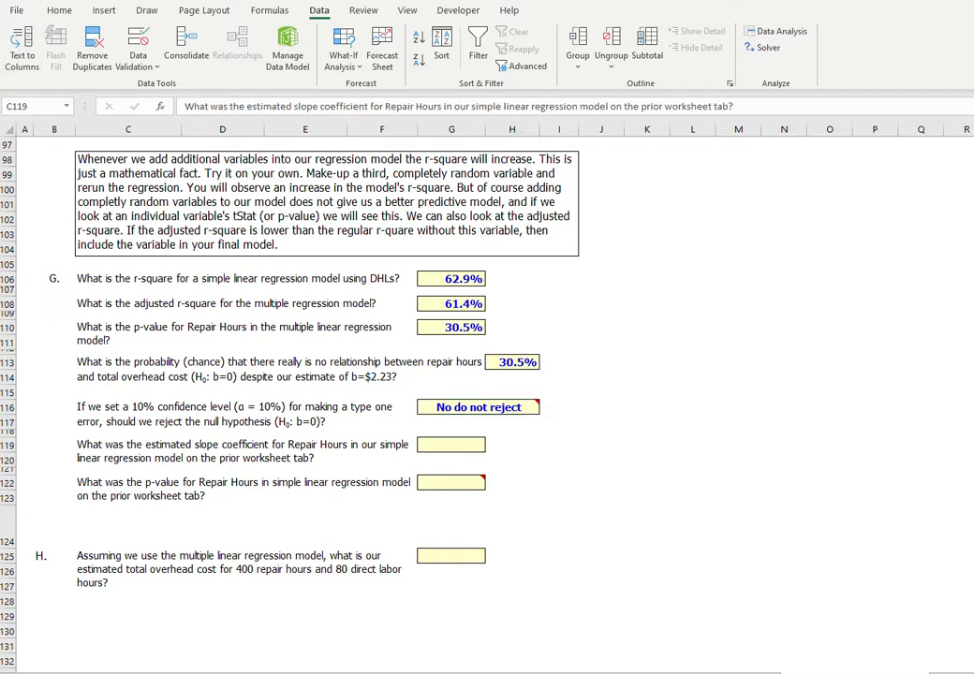
click(457, 444)
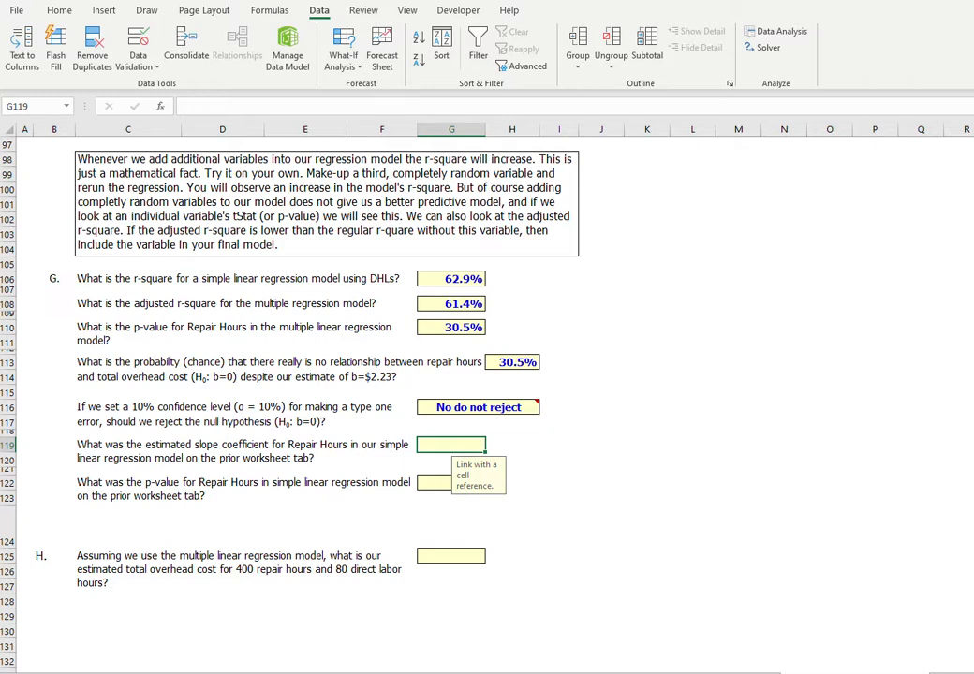
click(567, 673)
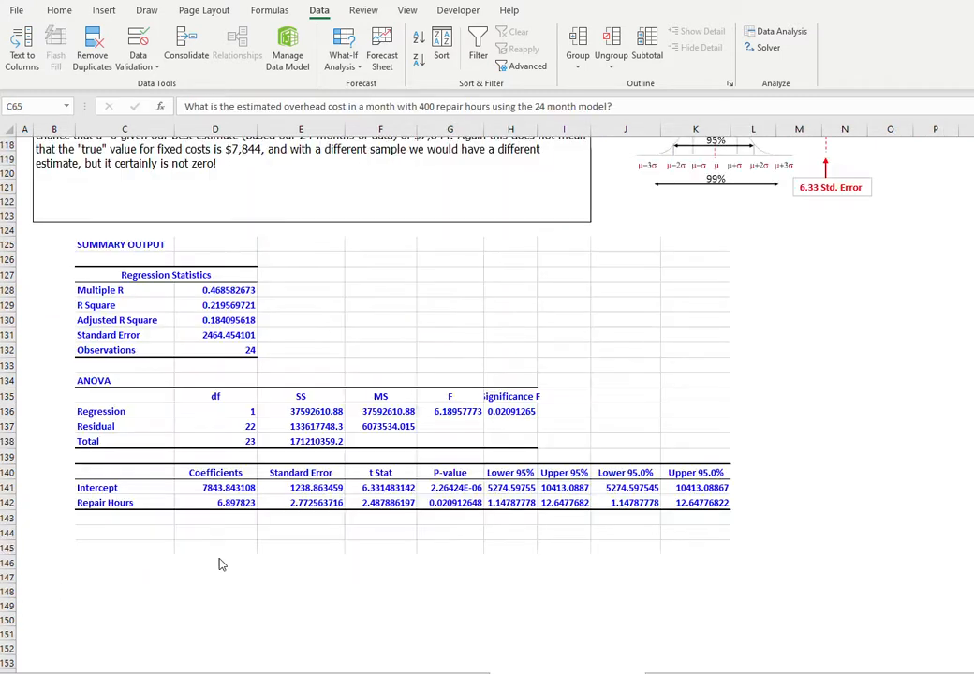
click(234, 505)
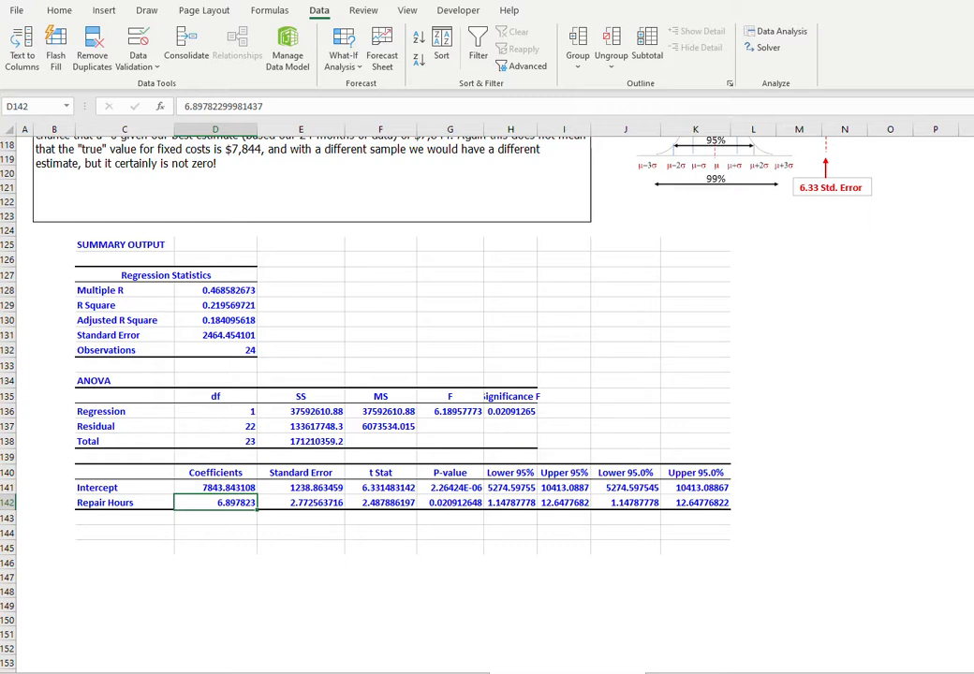
click(854, 673)
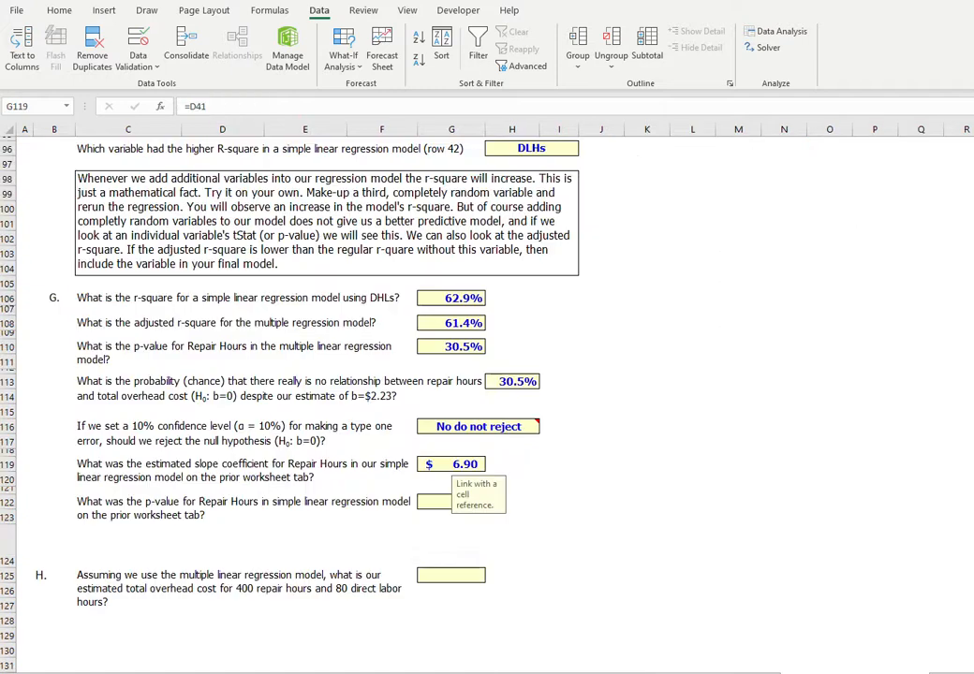
Link the simple-regression p-value answer for Repair Hours in G122 to G142 on the Simple Linear Regression Video worksheet.
click(450, 464)
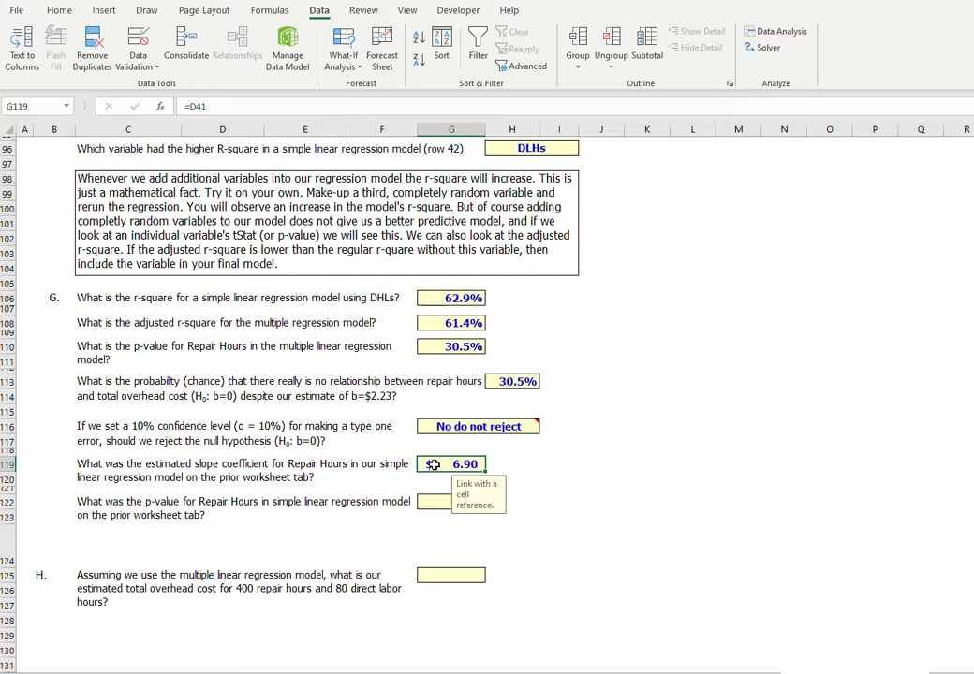
click(202, 384)
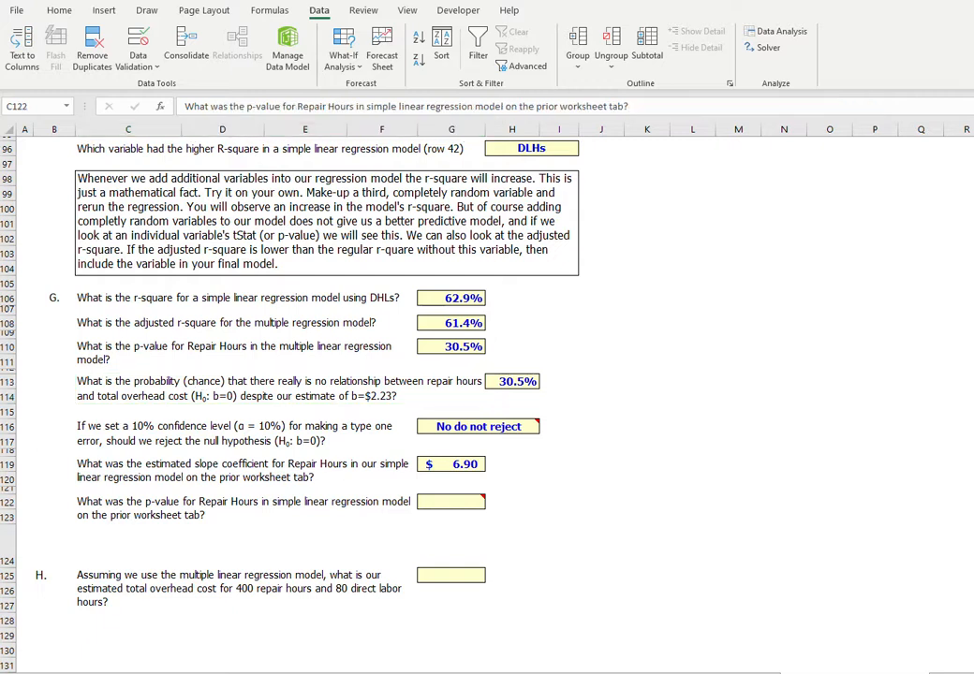
click(215, 507)
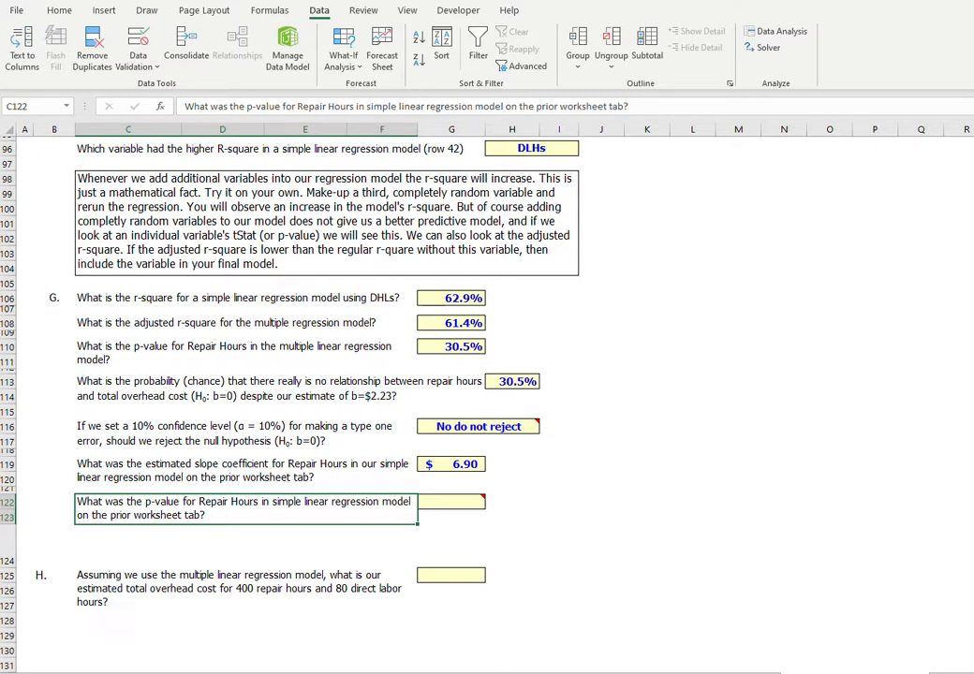
click(429, 673)
click(566, 673)
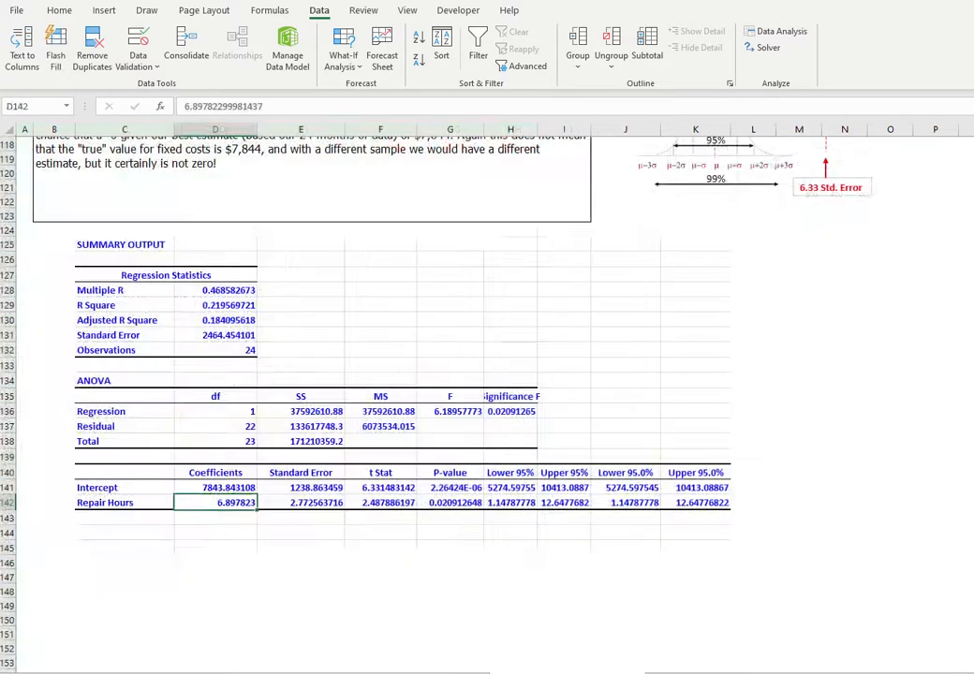
click(464, 503)
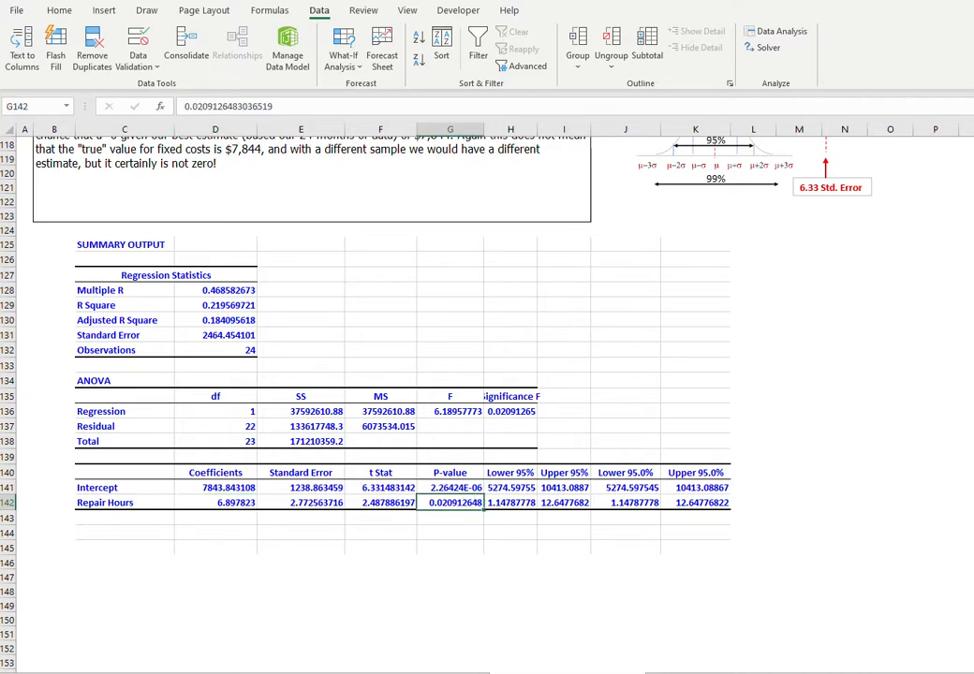
key(ctrl+Page_Up)
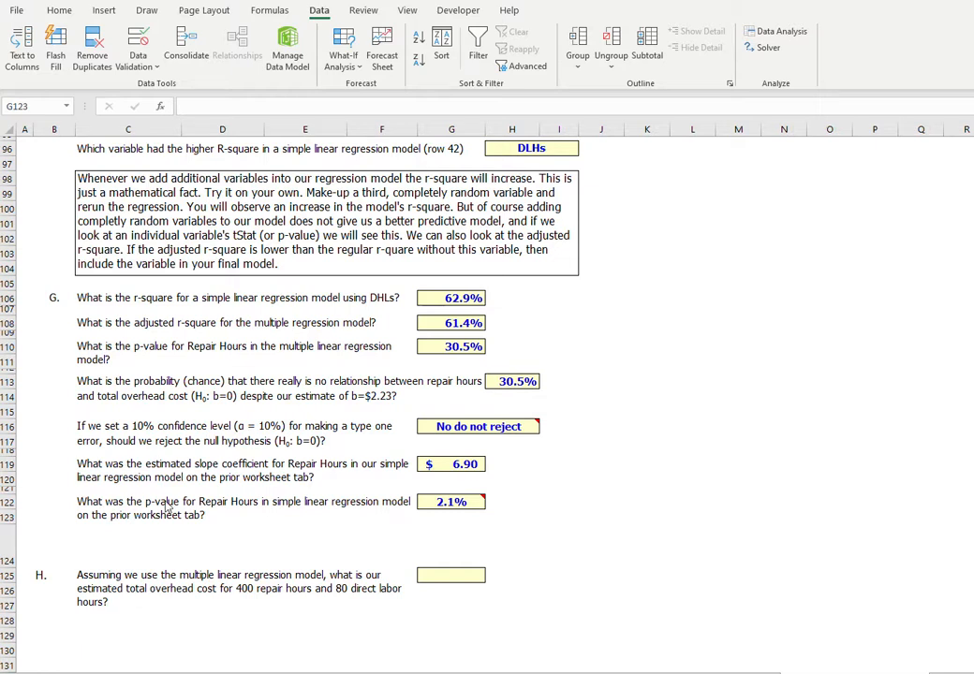
Compare the Repair Hours slope and p-value from the simple regression with the multiple-regression answers, and read the cell note on G122.
click(436, 464)
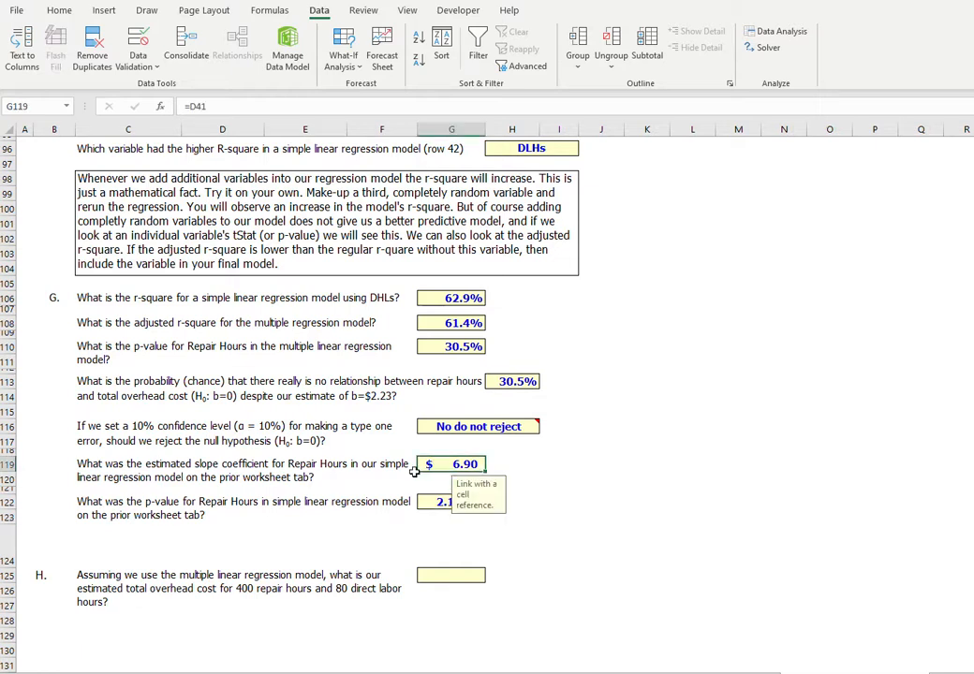
click(437, 503)
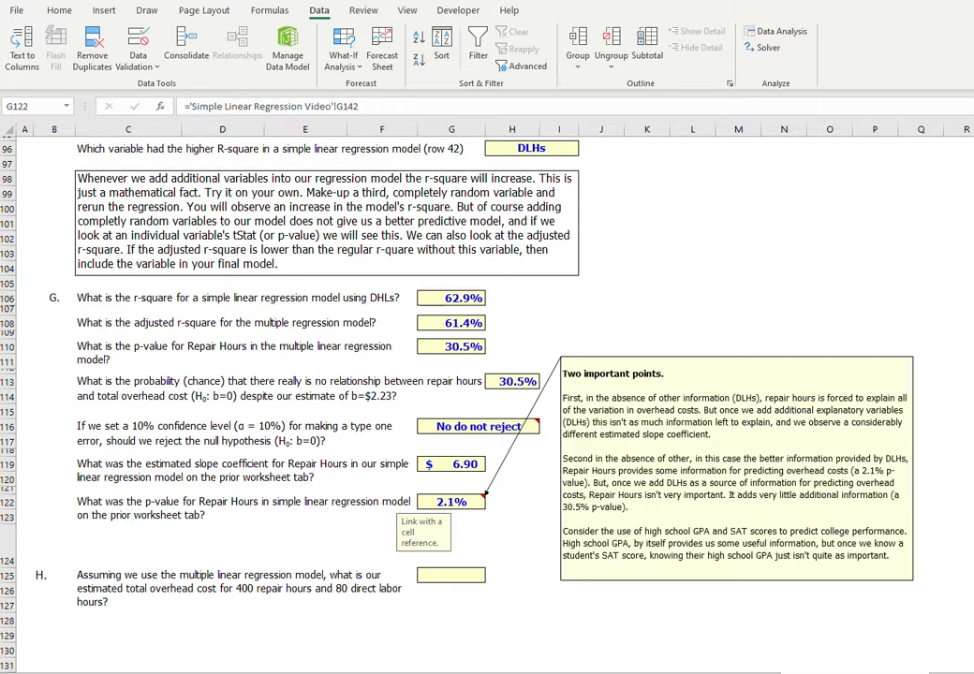
click(469, 465)
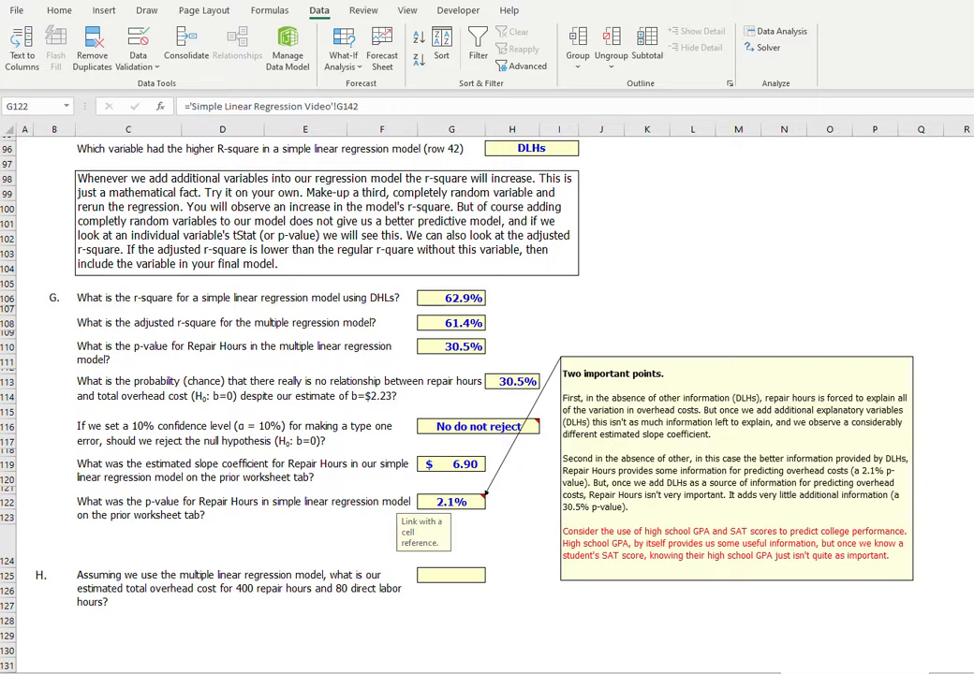
click(471, 504)
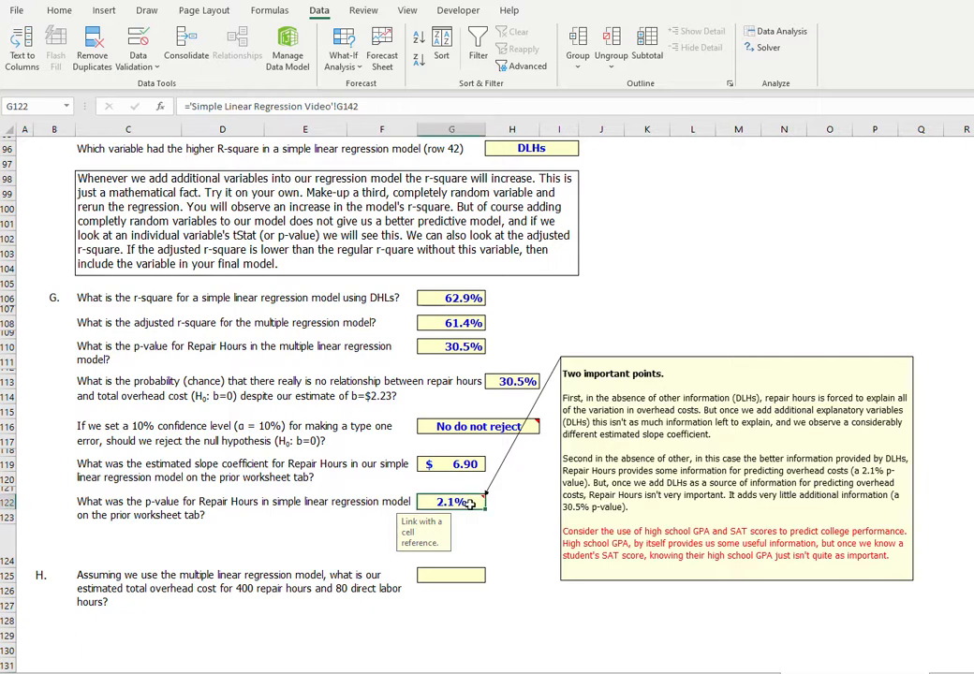
click(199, 429)
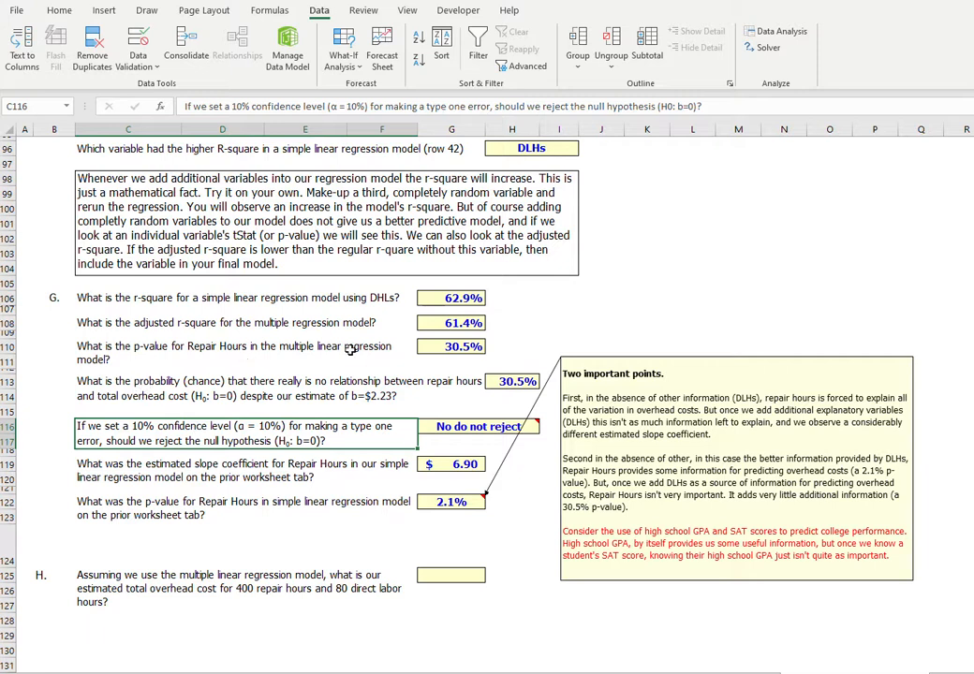
click(424, 346)
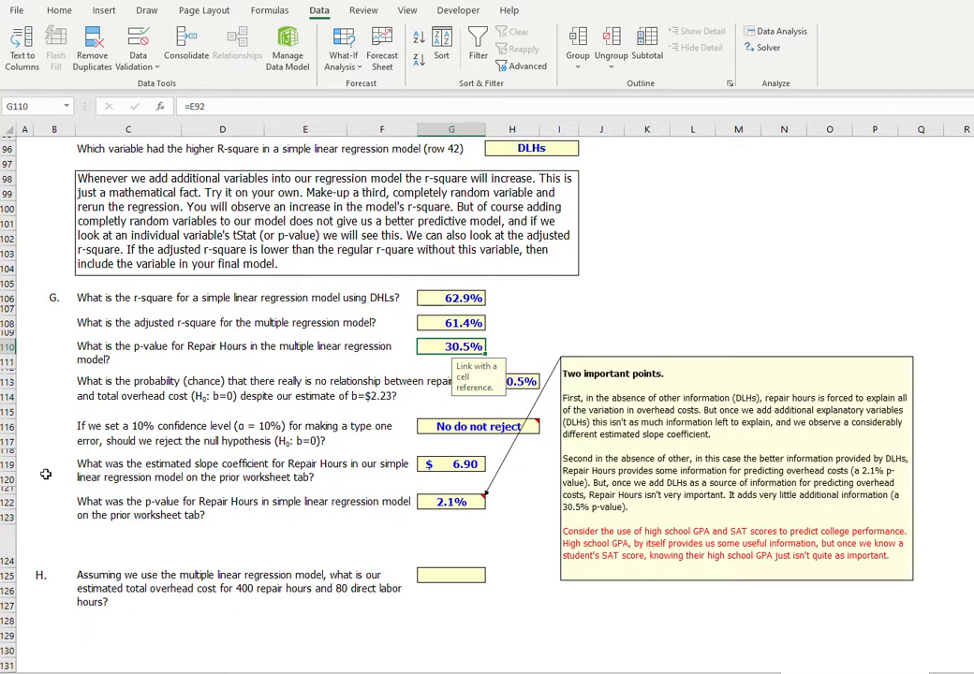
click(98, 431)
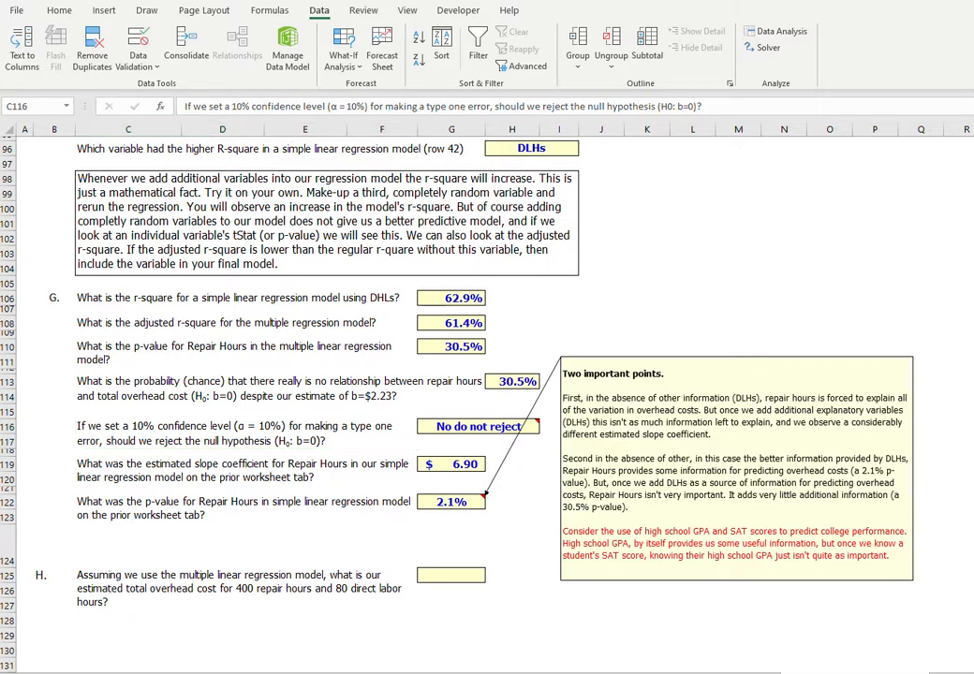
Calculate total overhead cost for 400 repair hours and 80 direct labor hours in G125 with =D76+D77*400+D78*80.
click(462, 575)
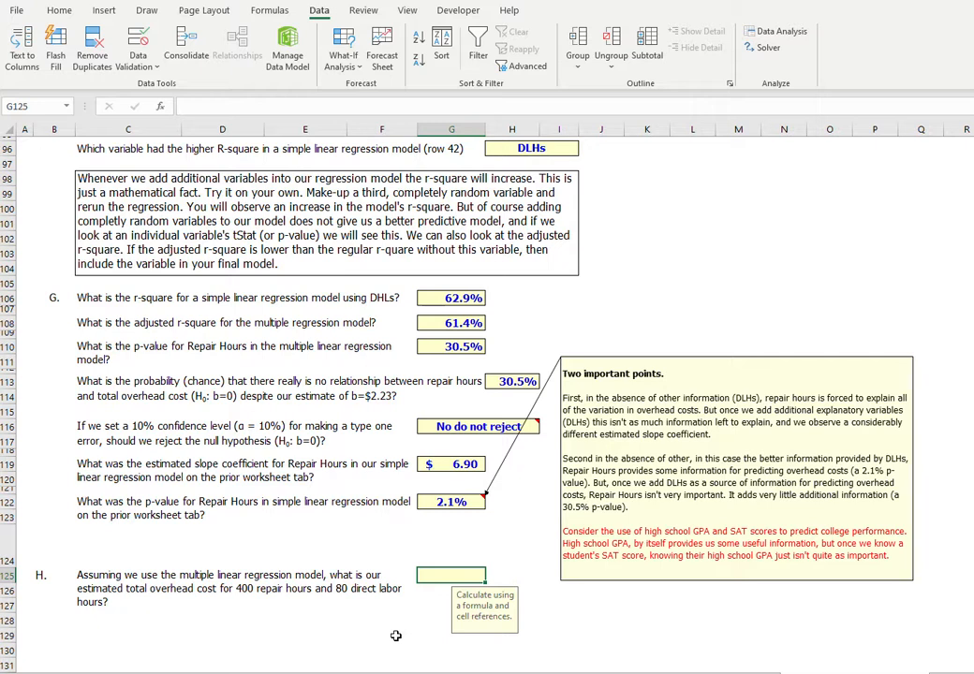
text(=)
scroll(395, 636, up, 9)
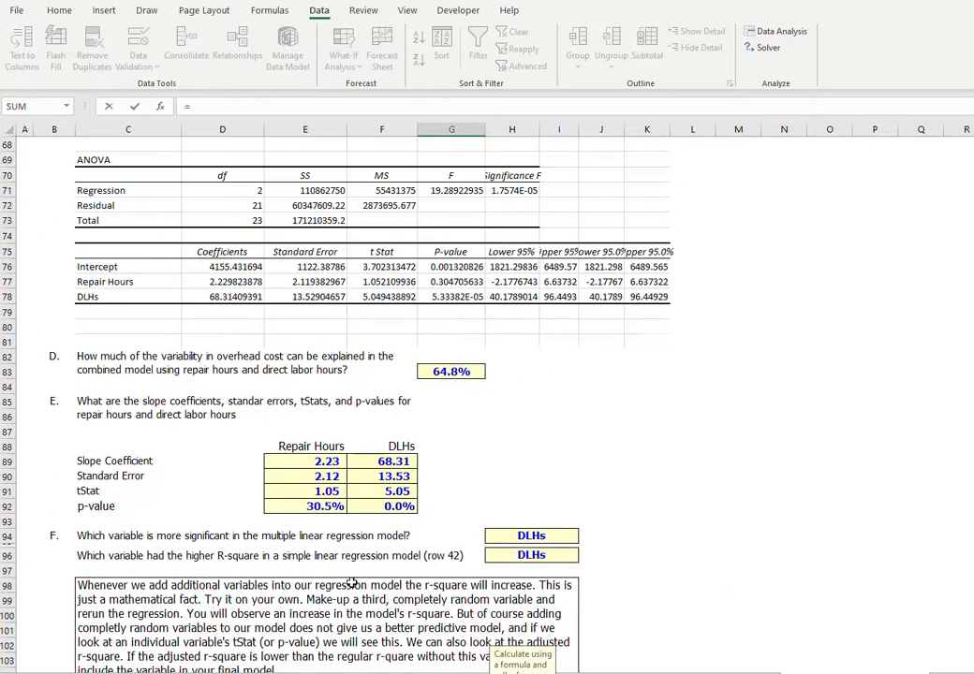
click(232, 269)
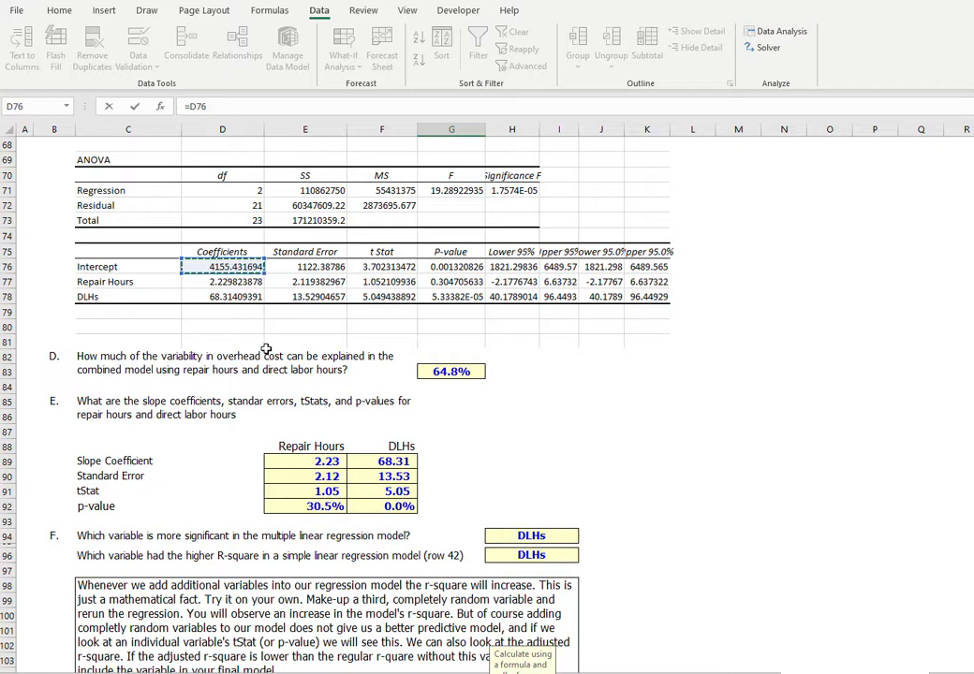
text(+)
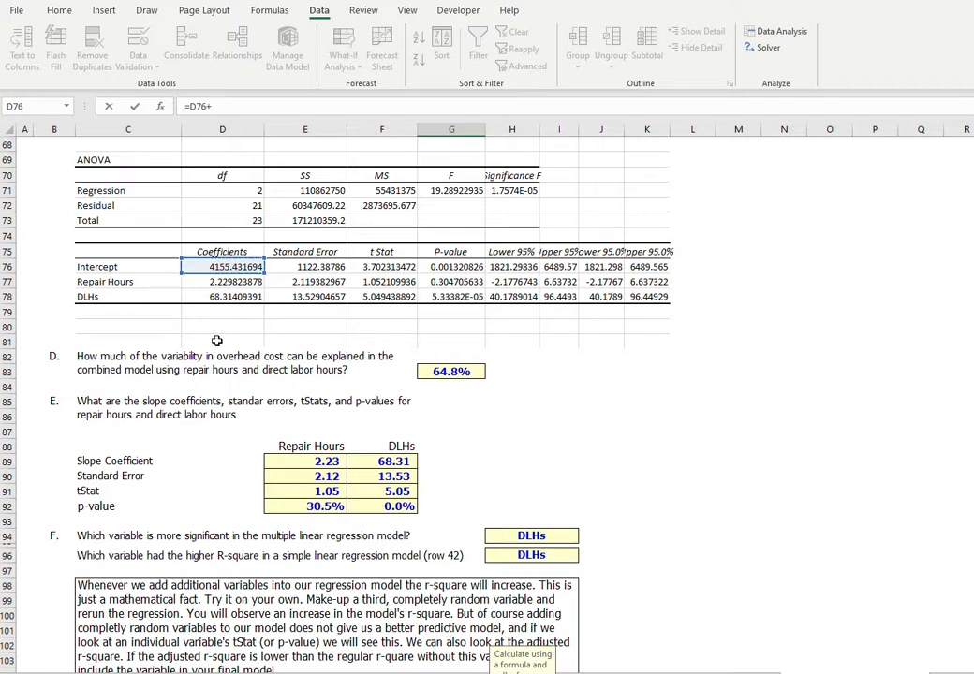
click(229, 282)
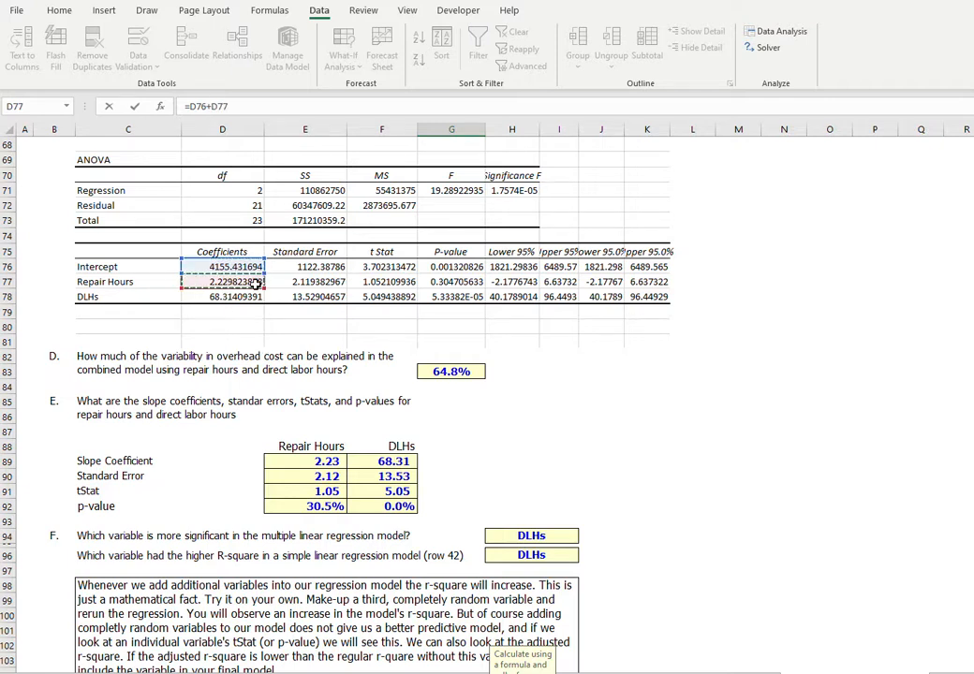
text(*400+)
click(234, 297)
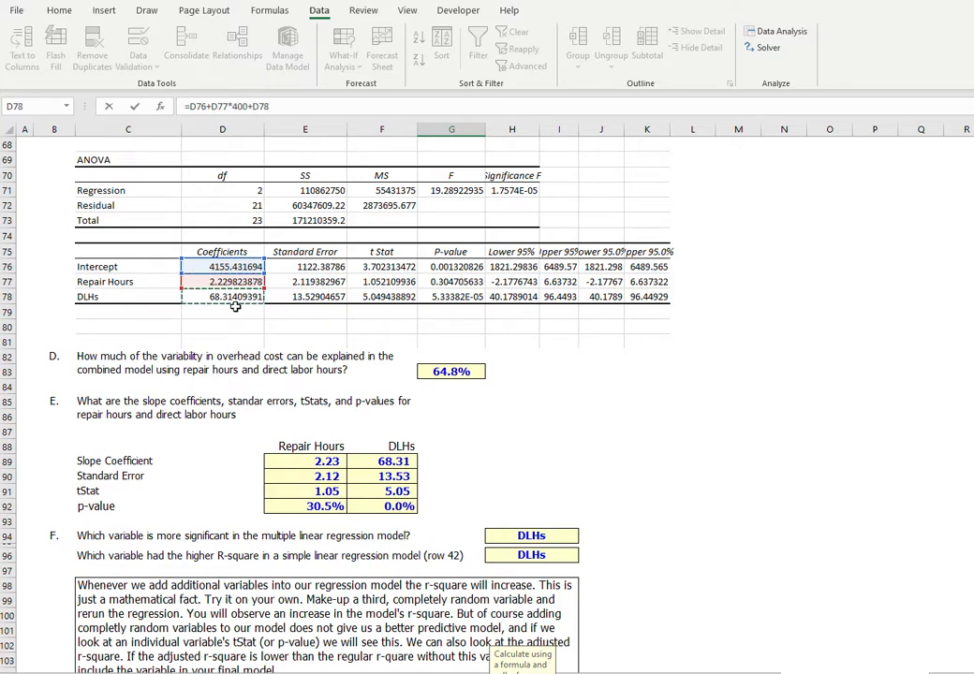
text(*40)
key(BackSpace)
key(BackSpace)
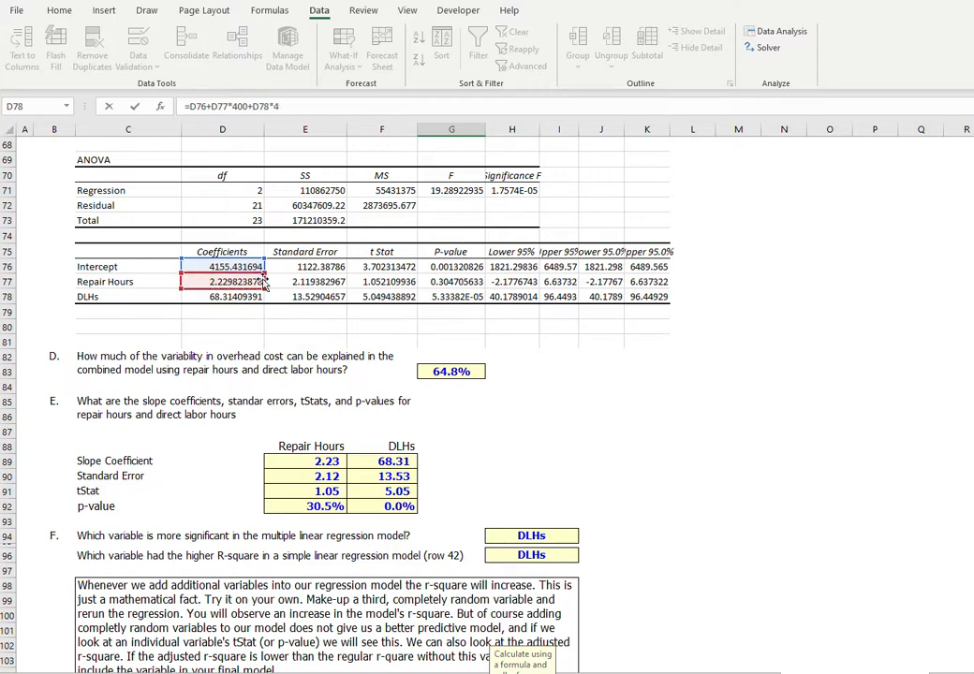
text(80)
key(Return)
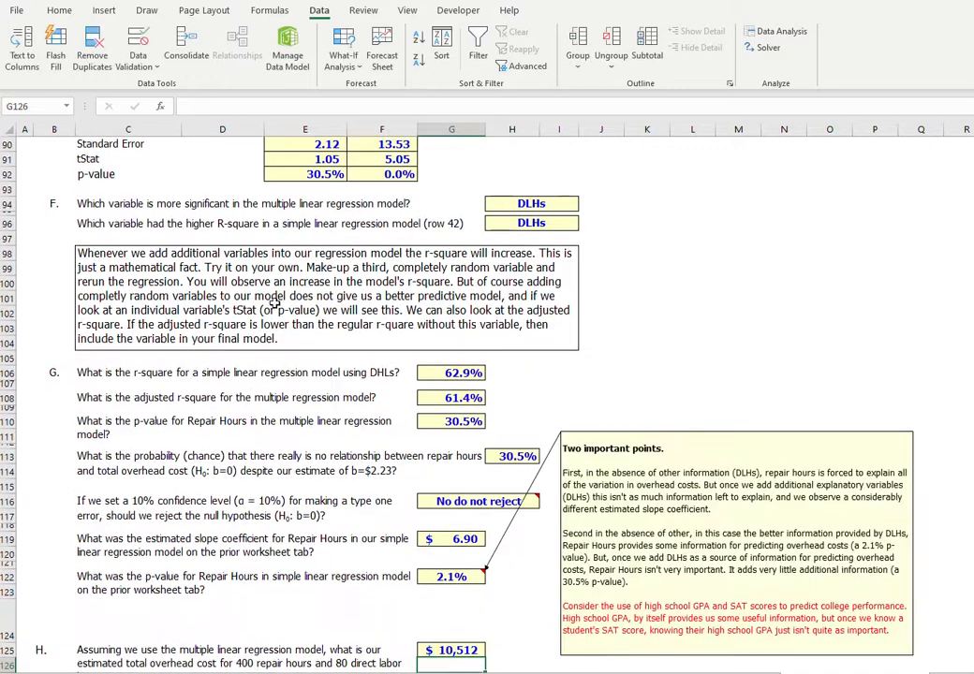
click(454, 651)
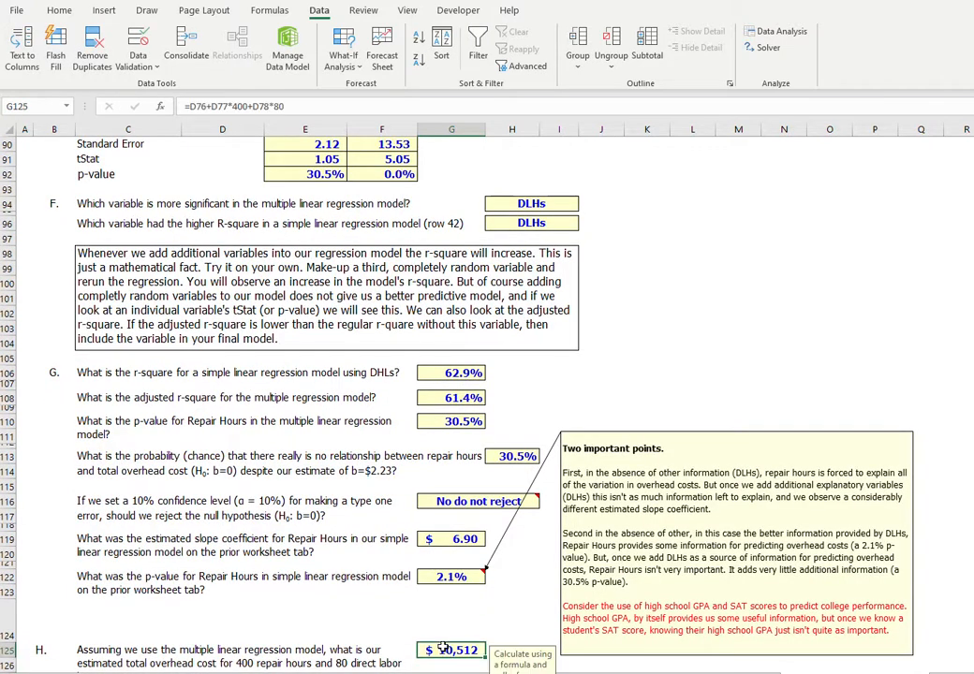